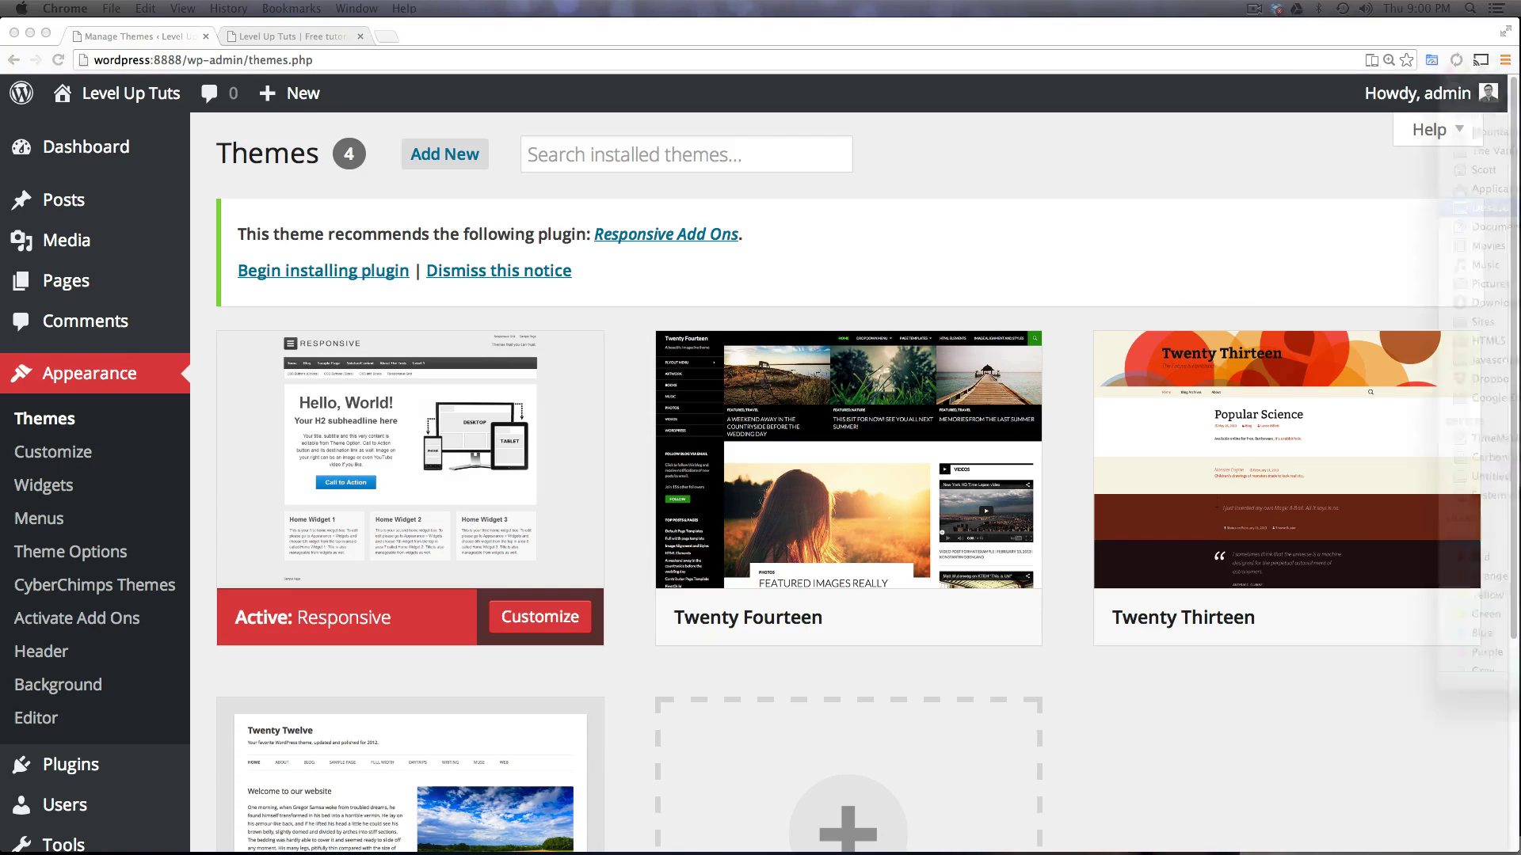
Quick Look gothiful's psd/logo.psd, return to the gothiful folder and shift its window right
left_click_drag(1199, 80, 1093, 80)
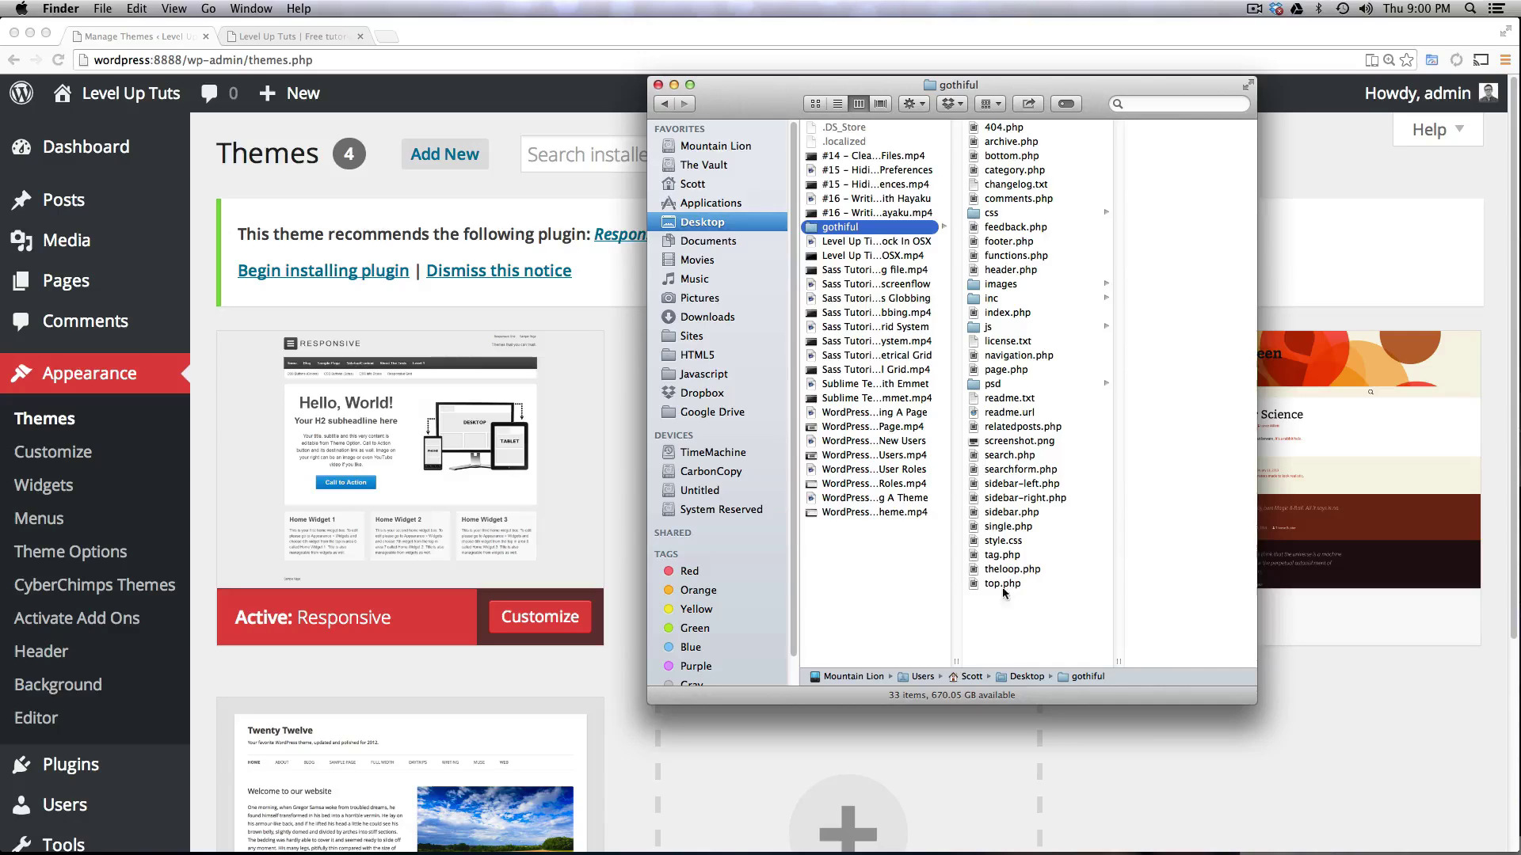
left_click(998, 384)
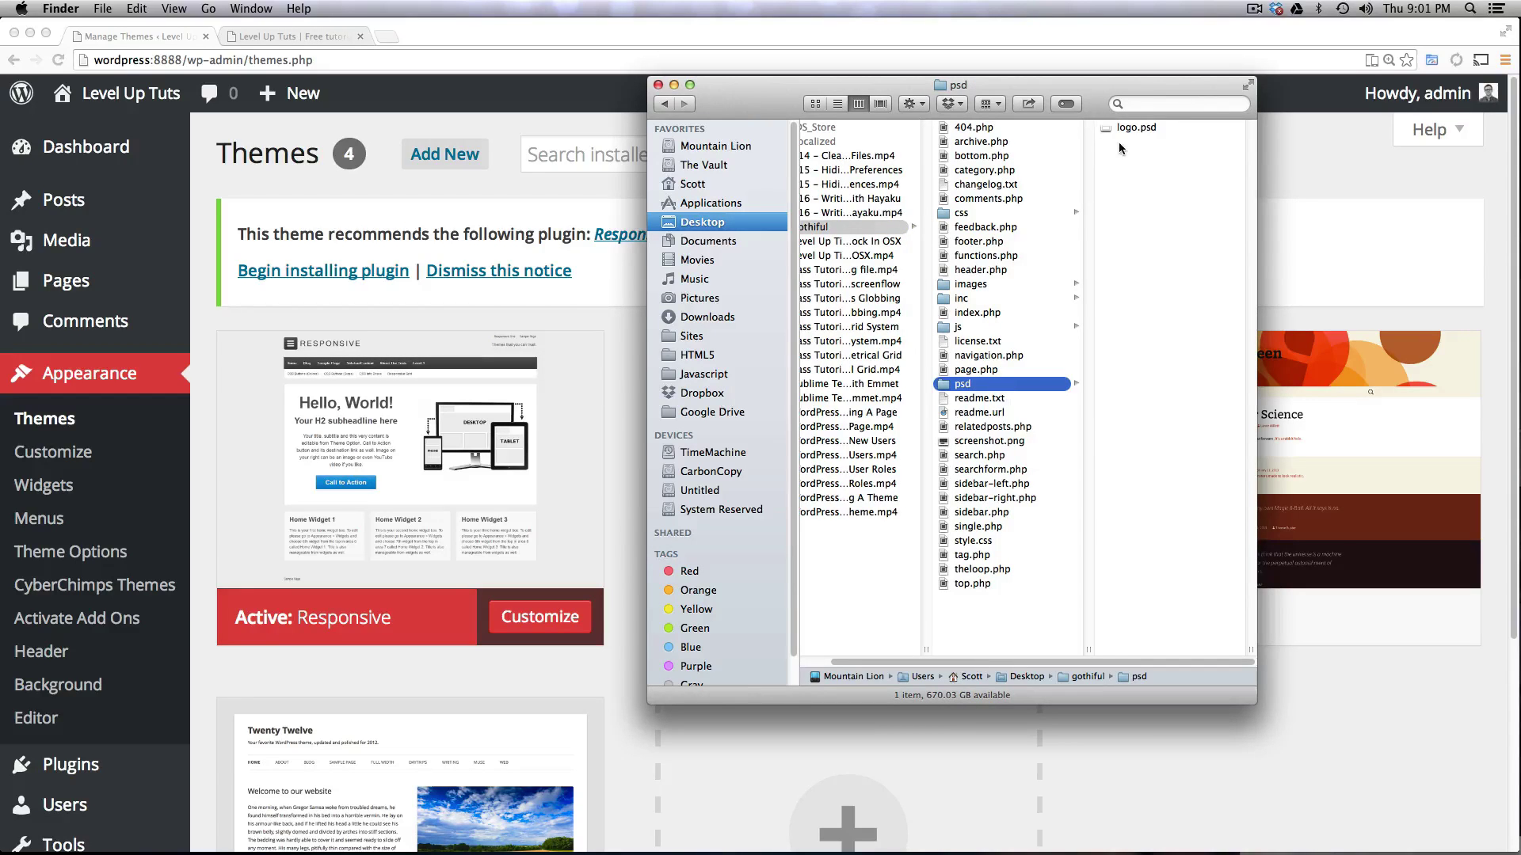
left_click(1123, 126)
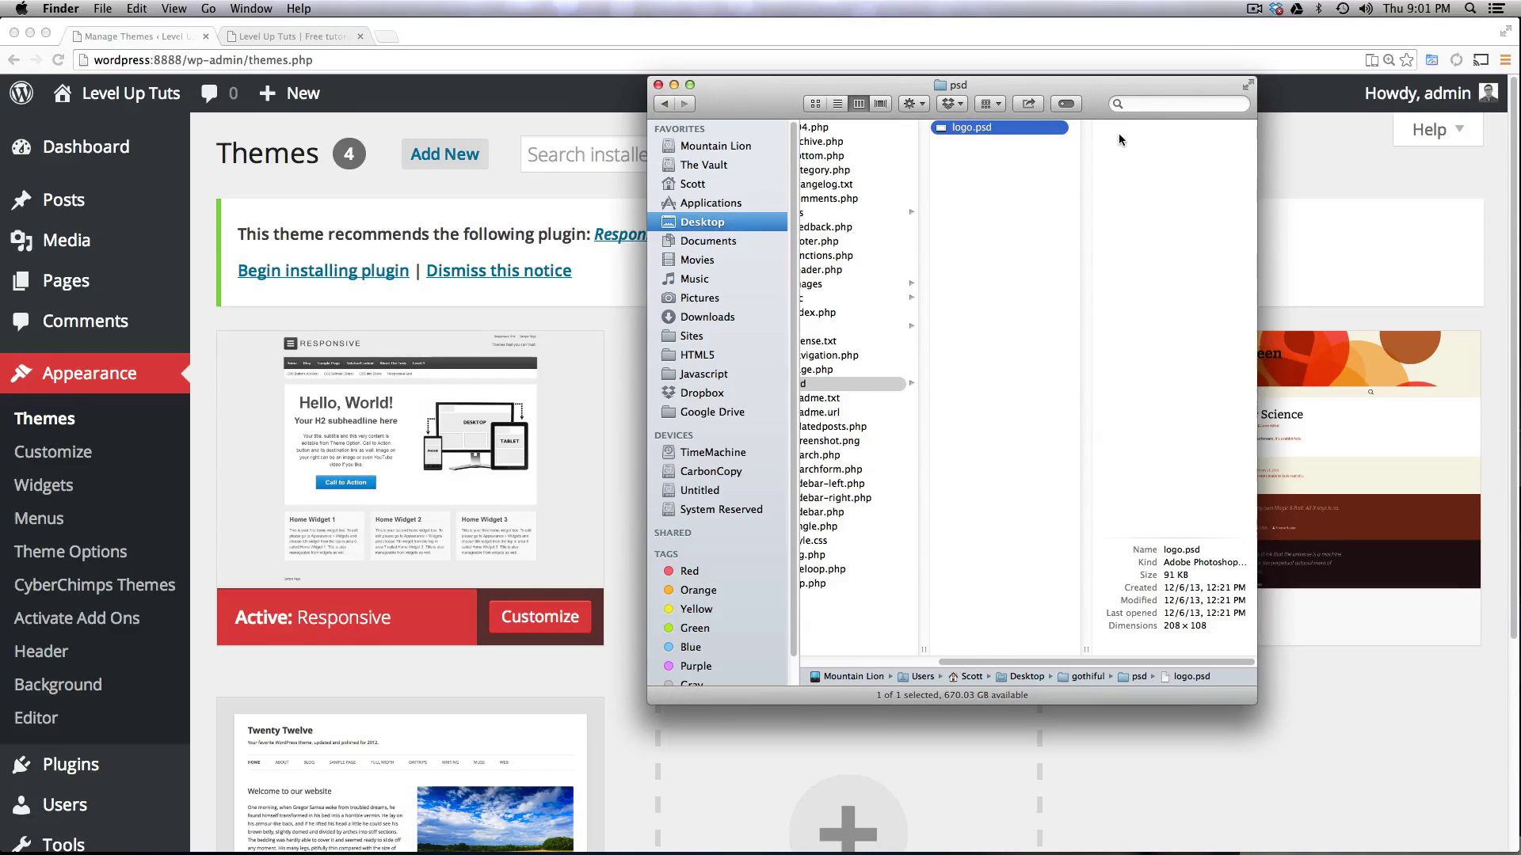
key("space")
key("space")
key("Left")
key("Left")
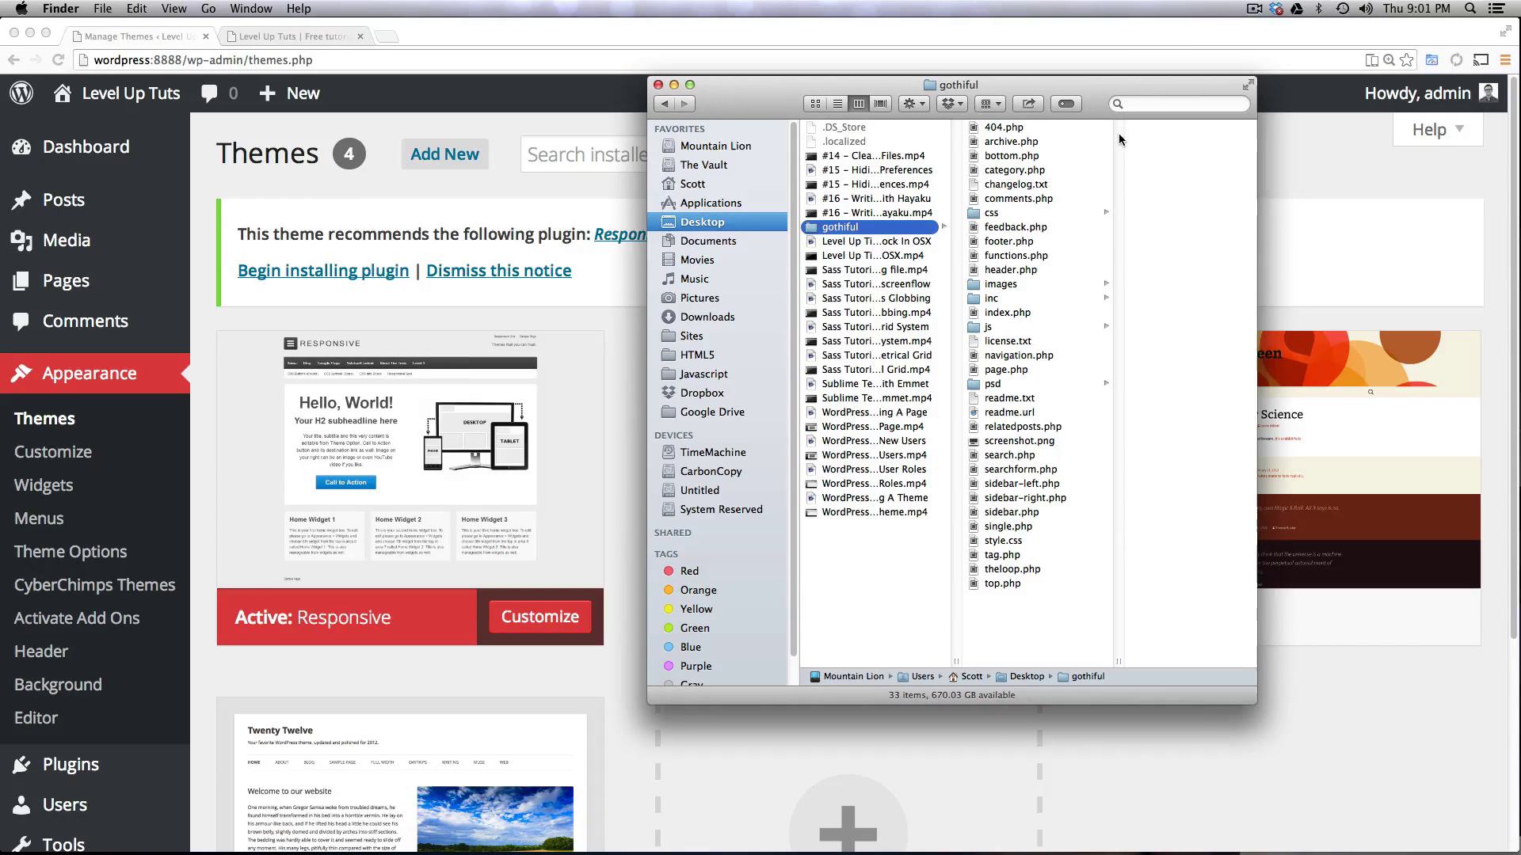
left_click_drag(777, 87, 954, 51)
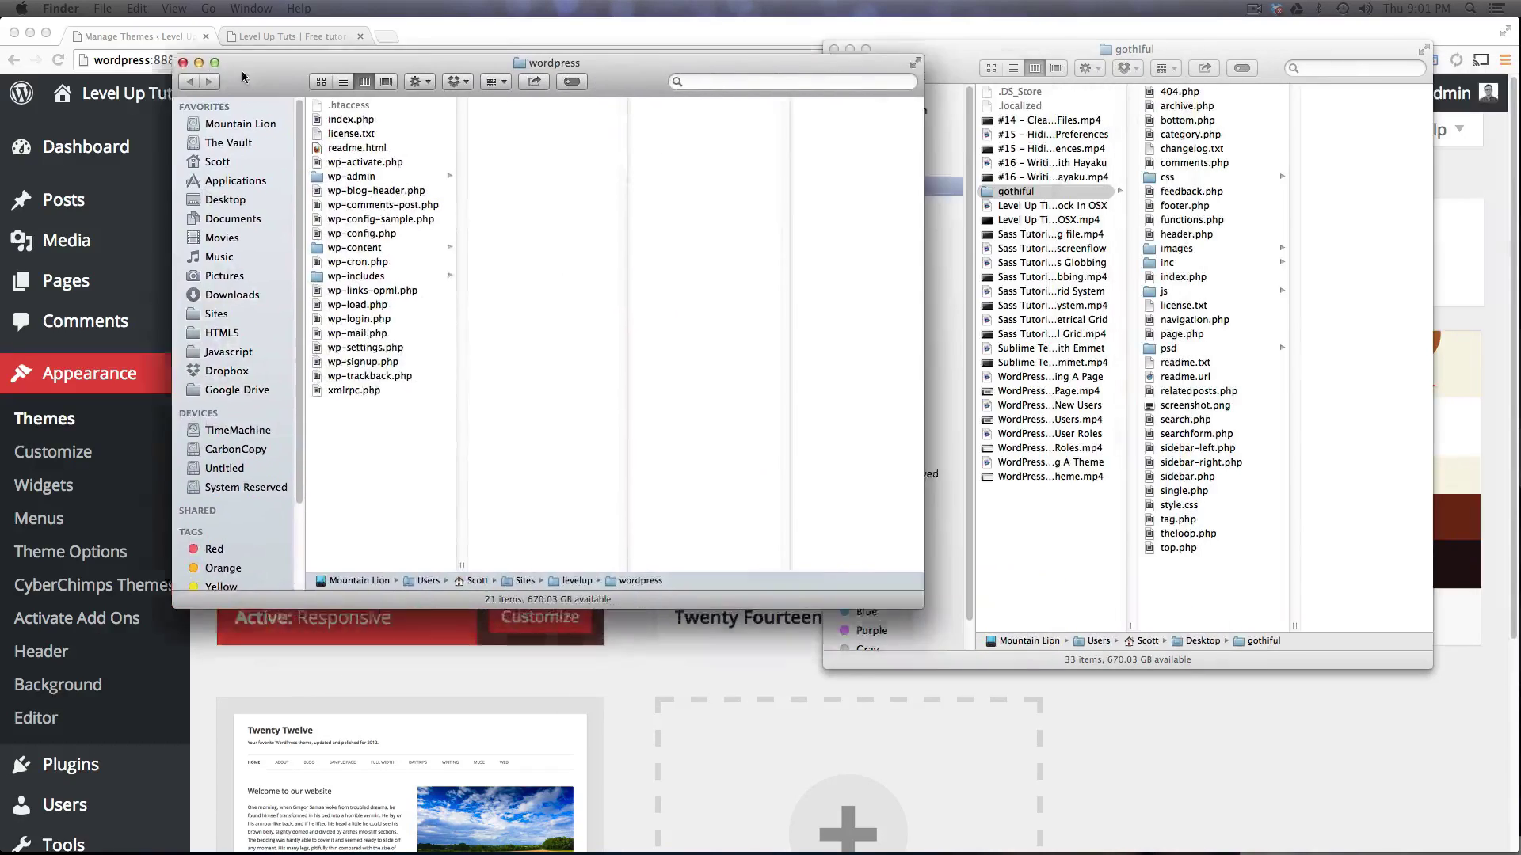
Open the WordPress site folder in a second window and cancel the accidental gothiful rename
left_click_drag(308, 173, 175, 155)
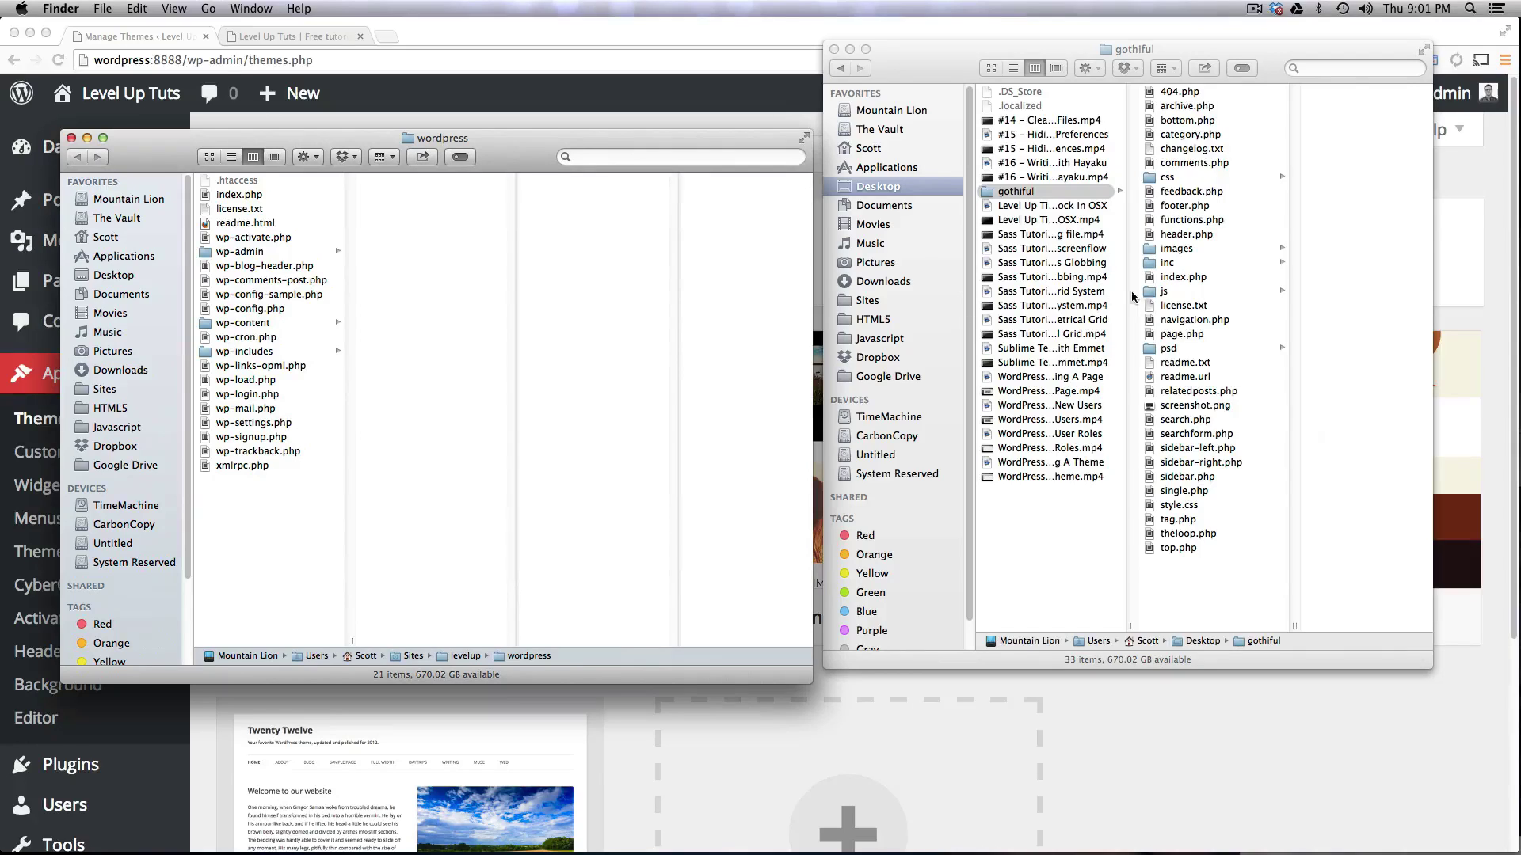
left_click(1025, 192)
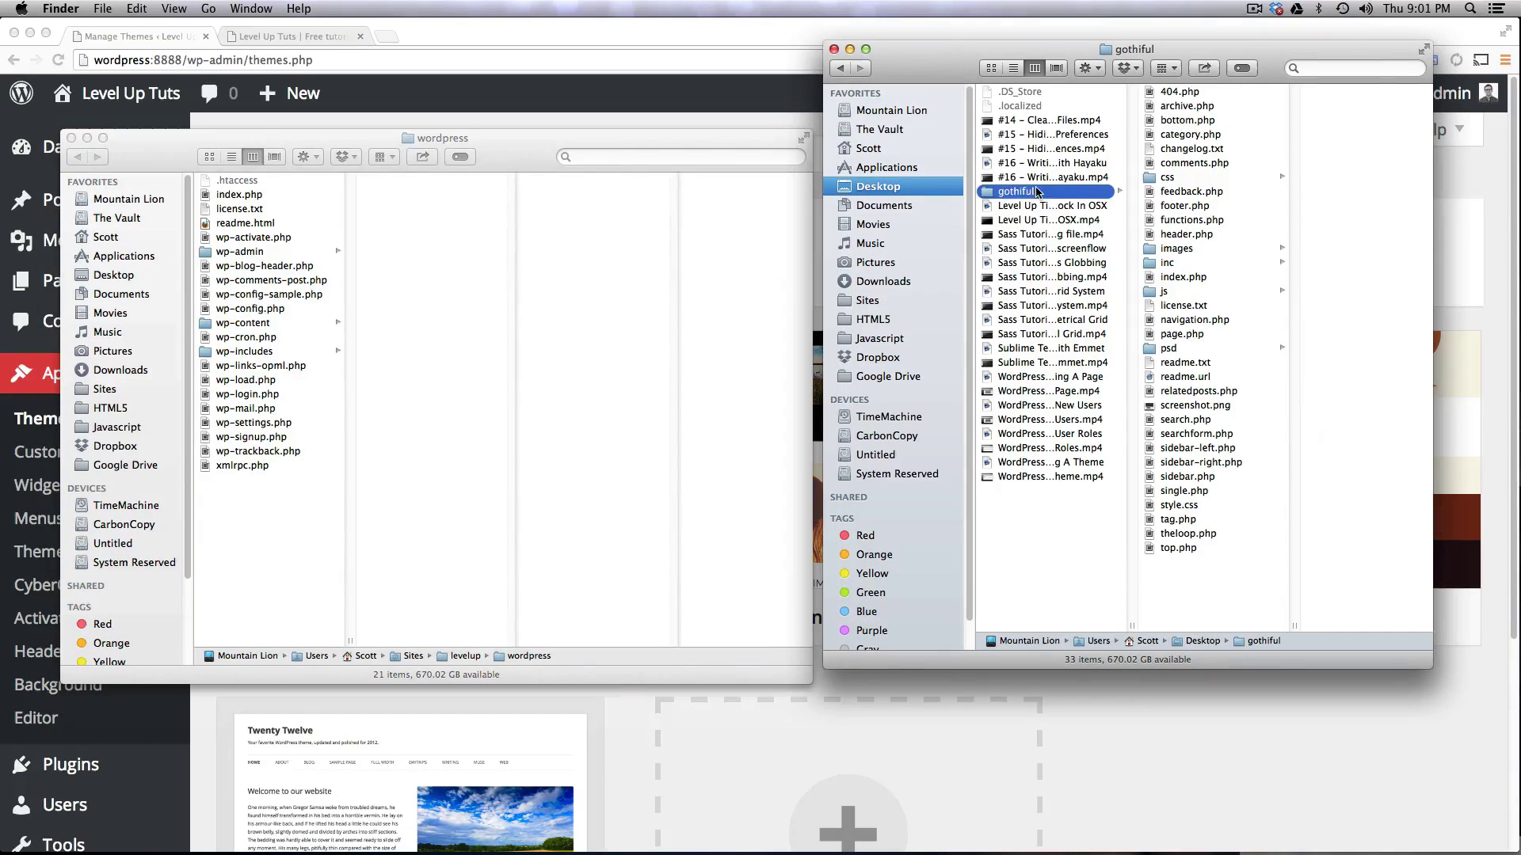
left_click(1178, 121)
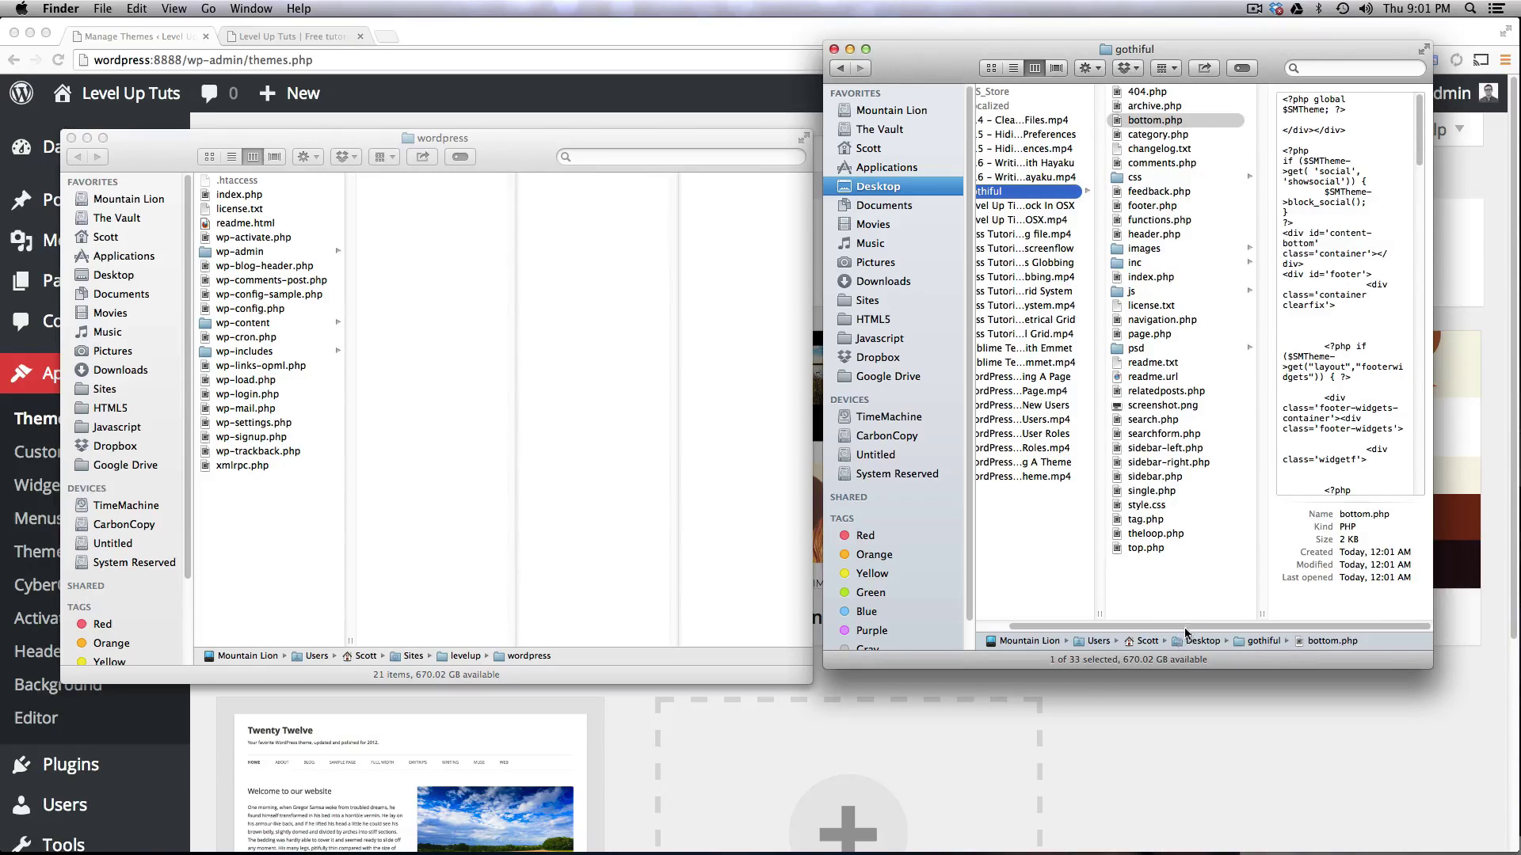
scroll(1186, 636, "left", 2)
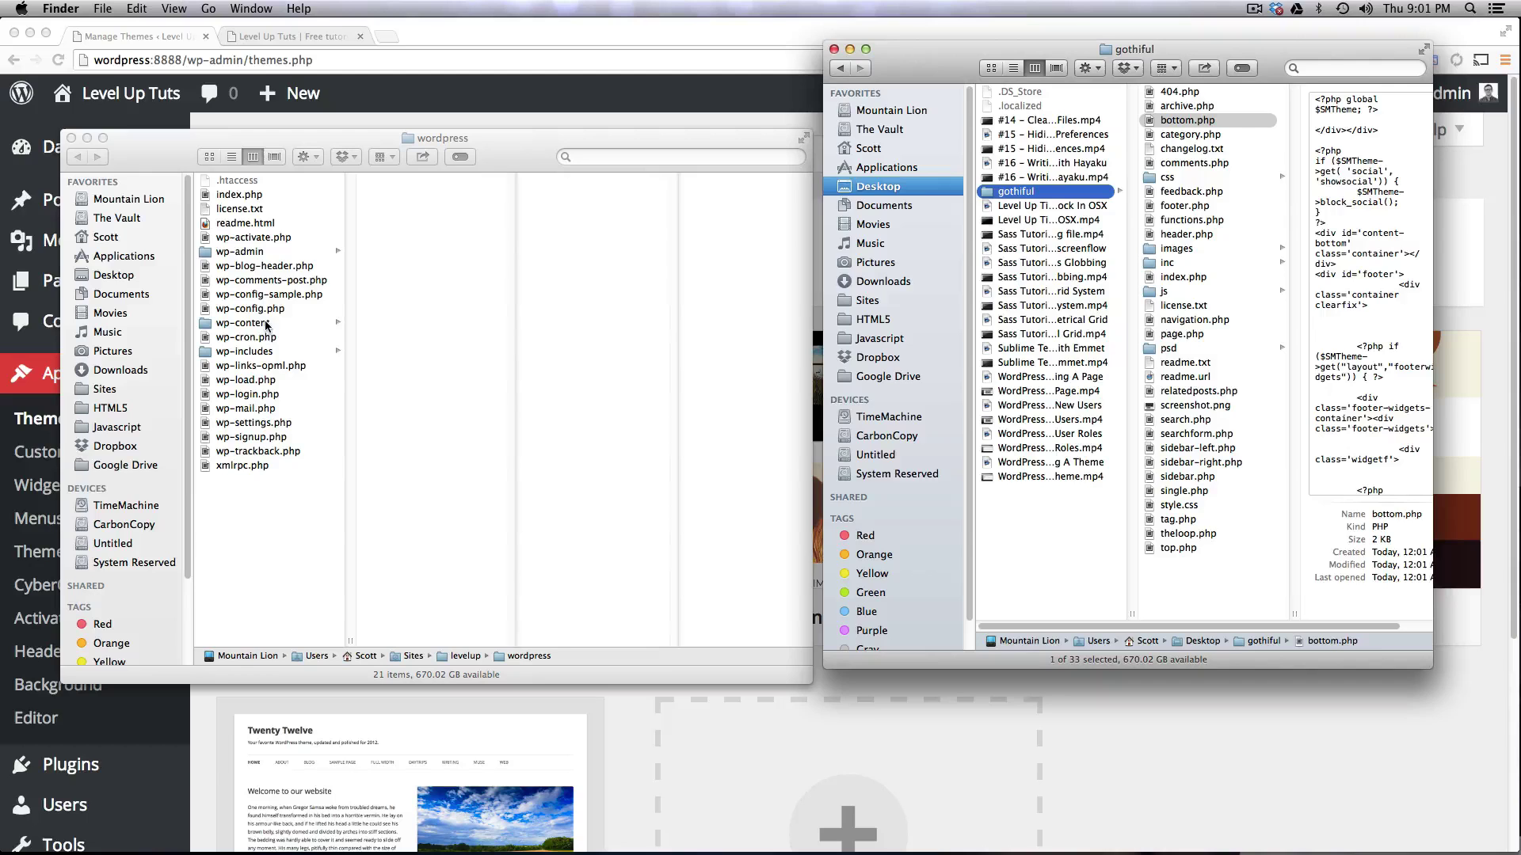
Browse wordpress/wp-content/themes and view the twentyfourteen theme's files
left_click(255, 330)
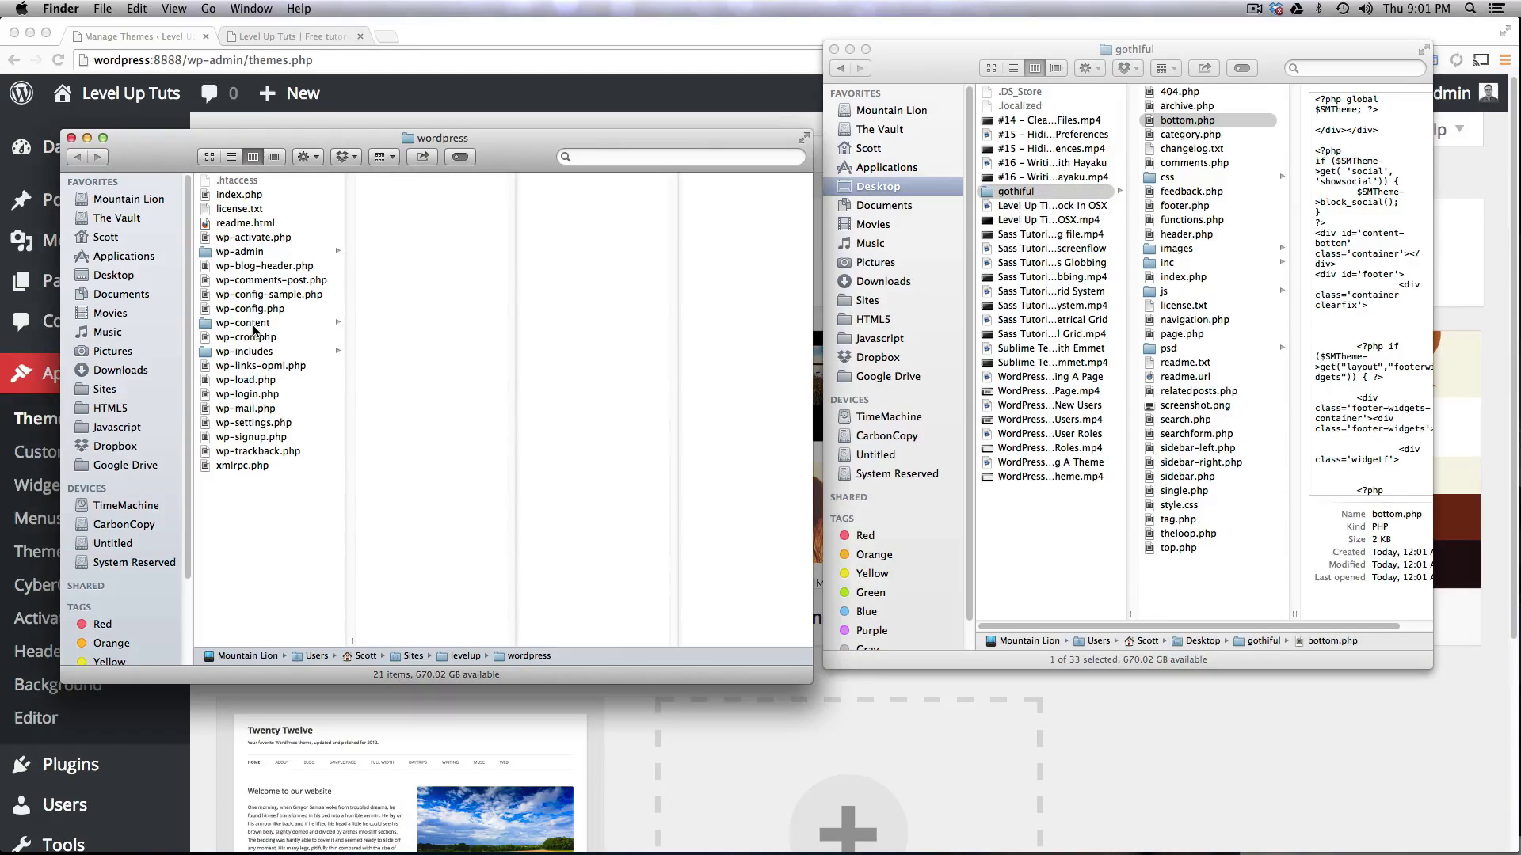
left_click(255, 325)
left_click(455, 213)
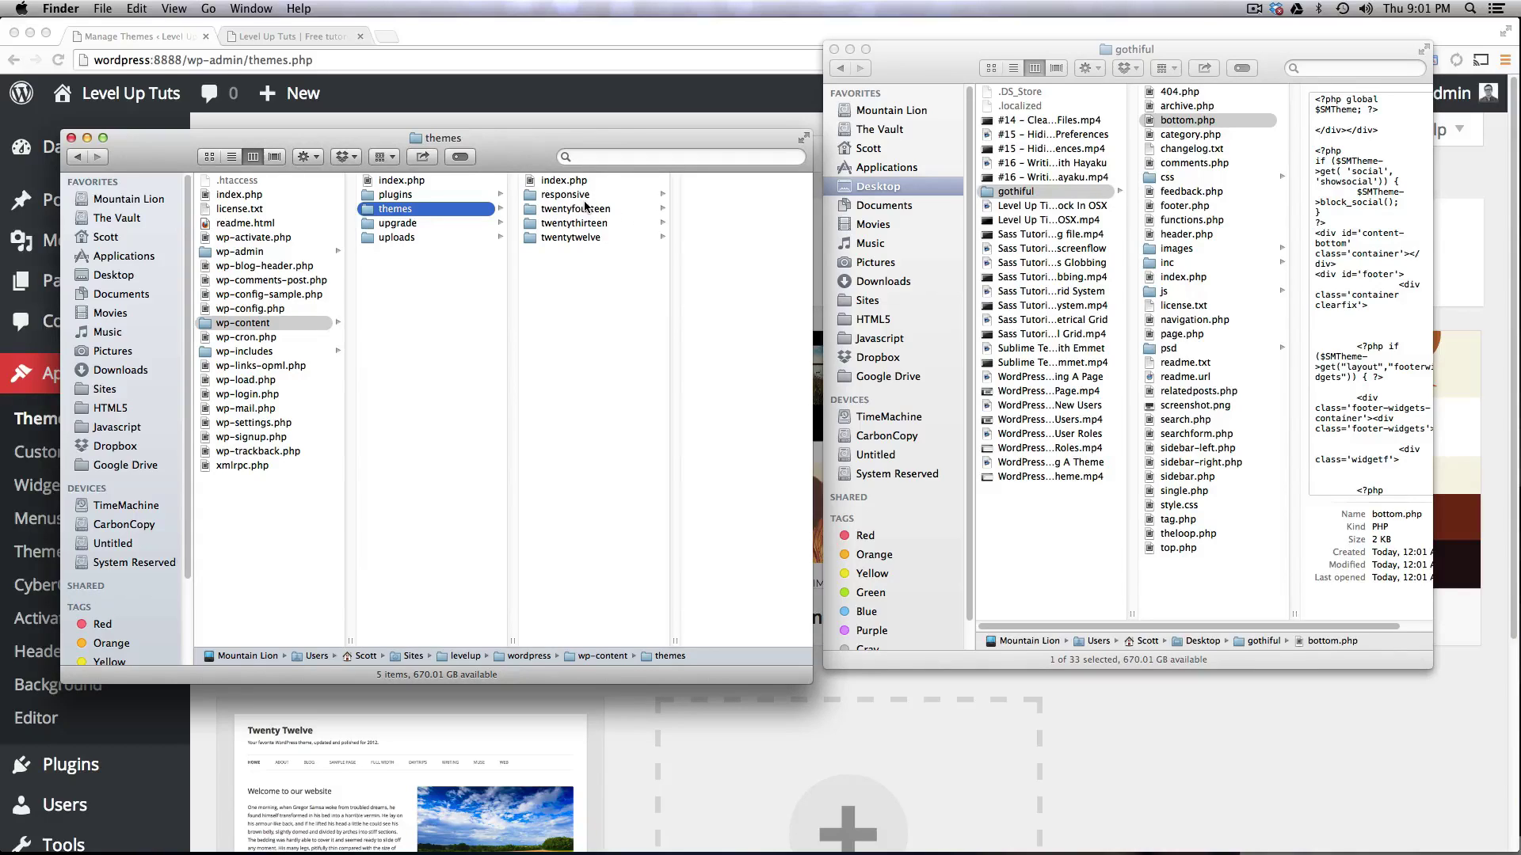
left_click(571, 210)
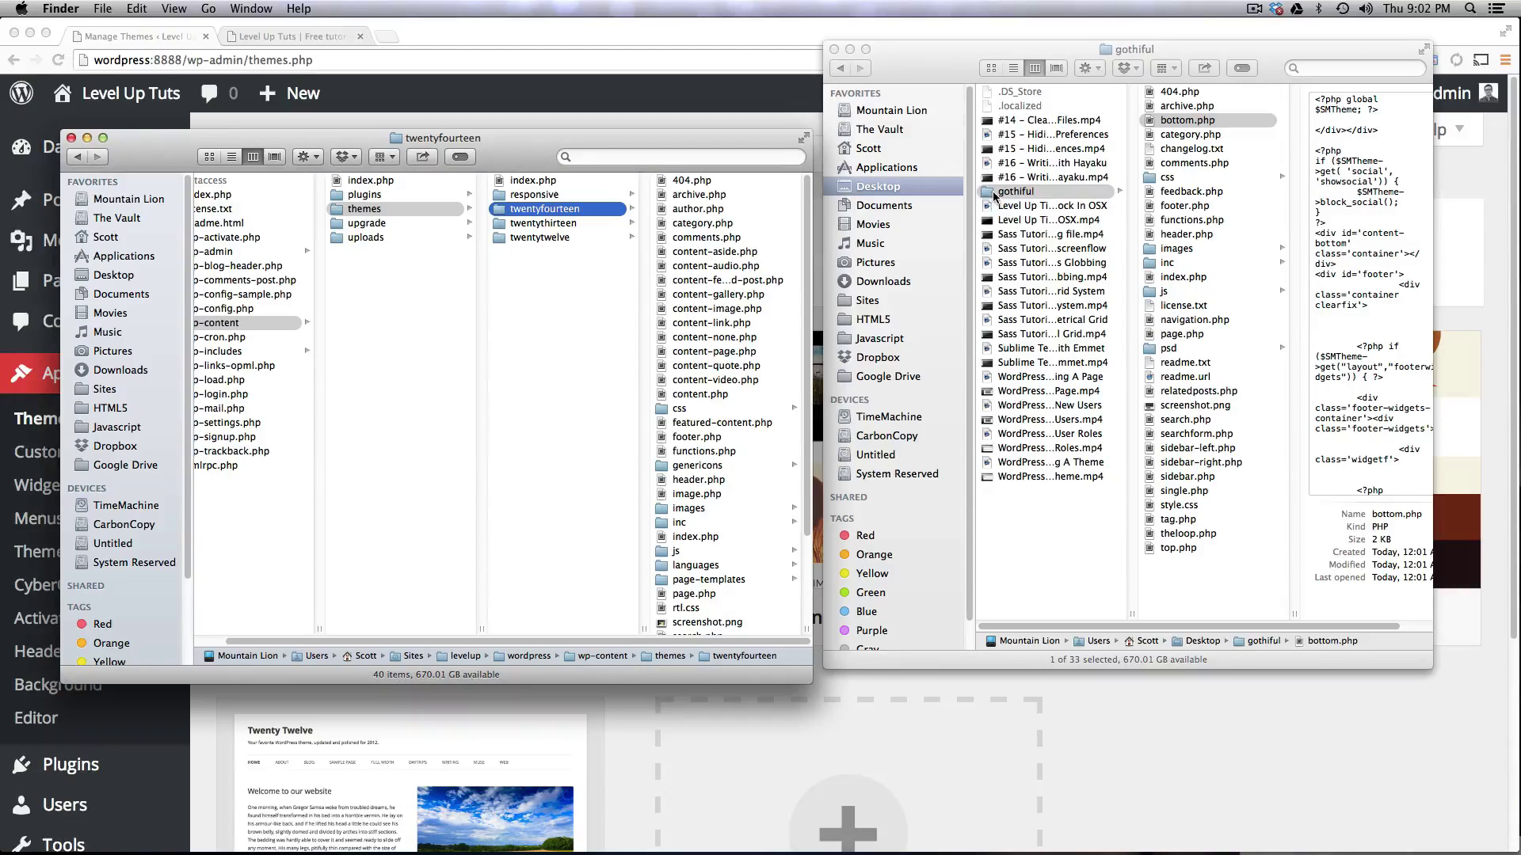
Drag the gothiful folder from the Desktop window into wp-content/themes, then reselect themes
left_click_drag(991, 197, 574, 286)
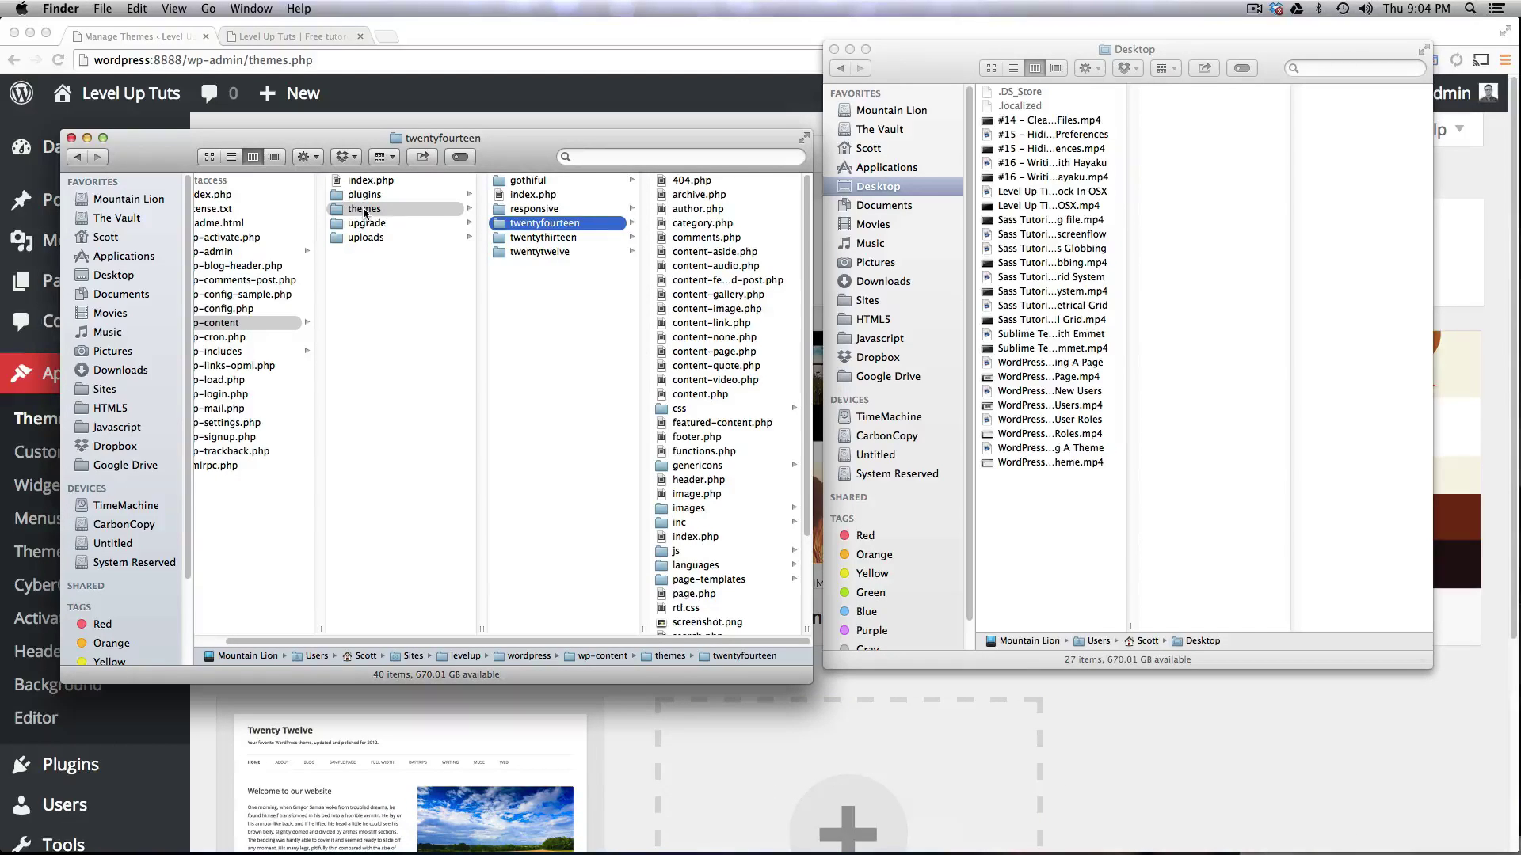
left_click(590, 335)
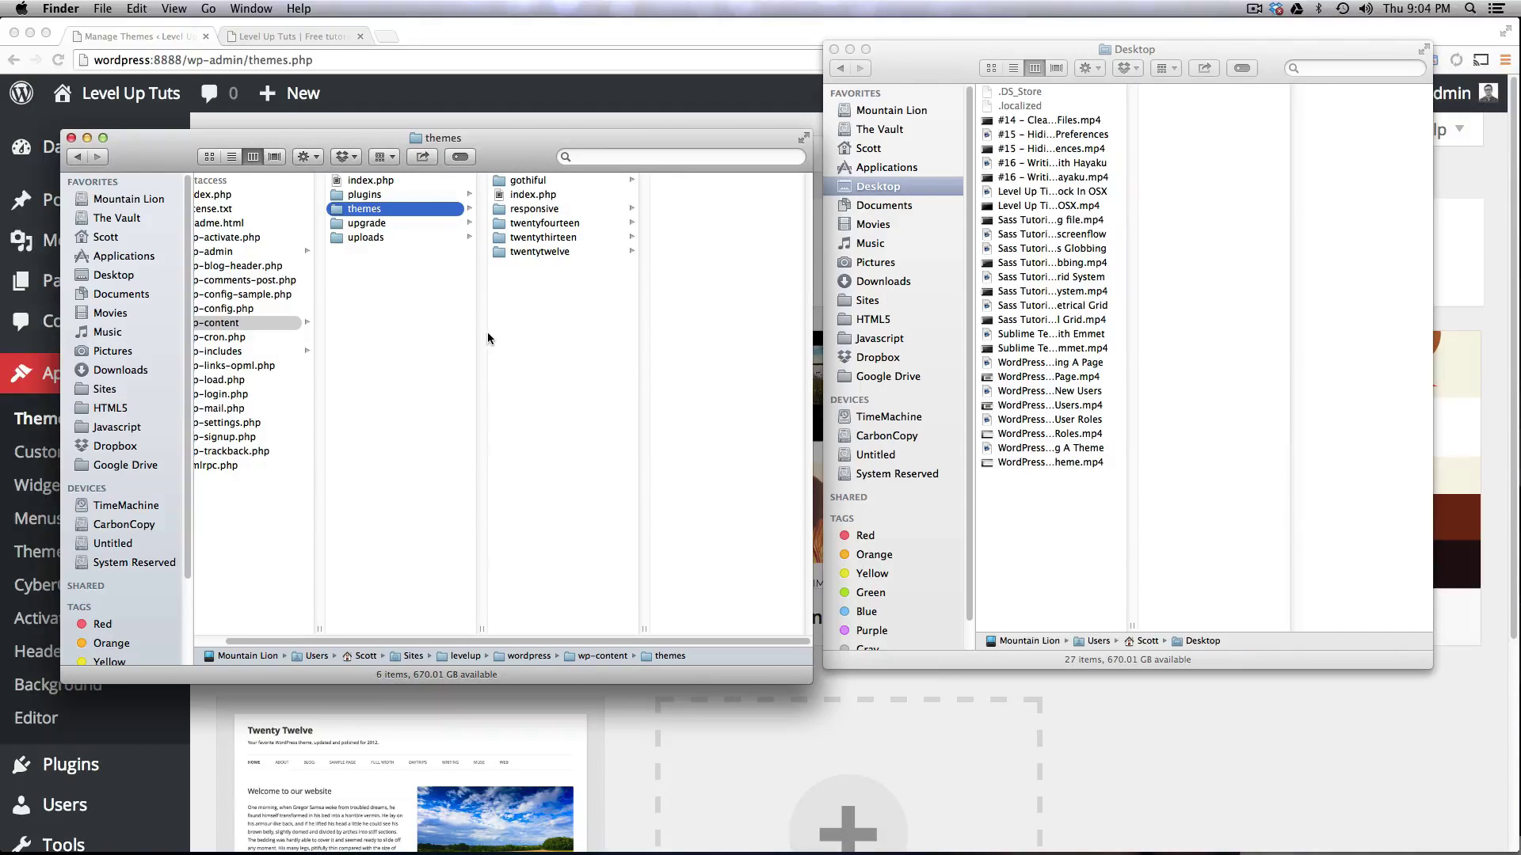
Reload Appearance > Themes in Chrome and activate the newly listed Gothiful theme
left_click(802, 101)
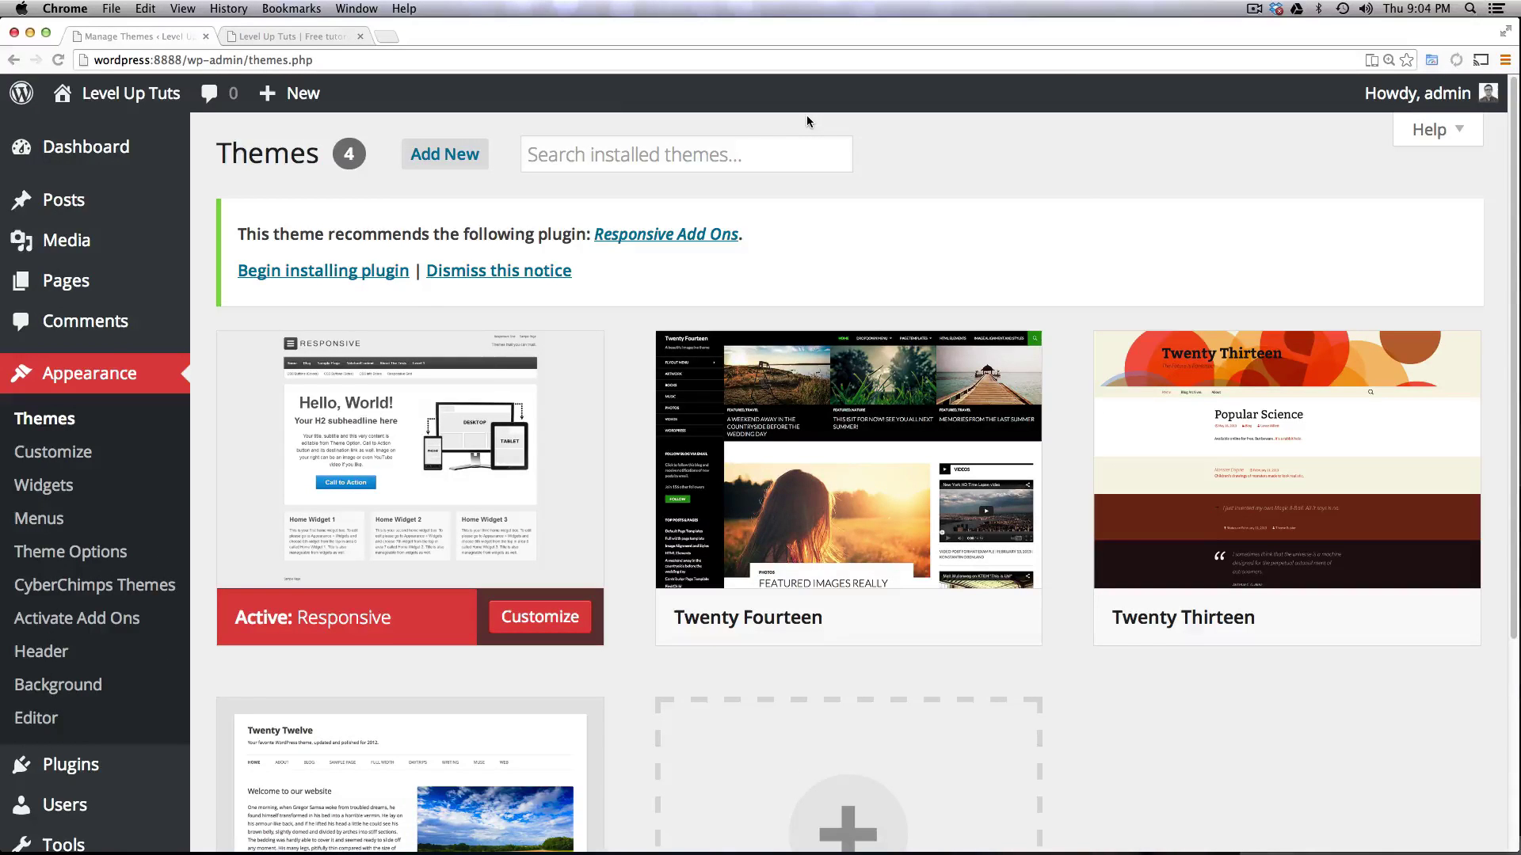
key("super+r")
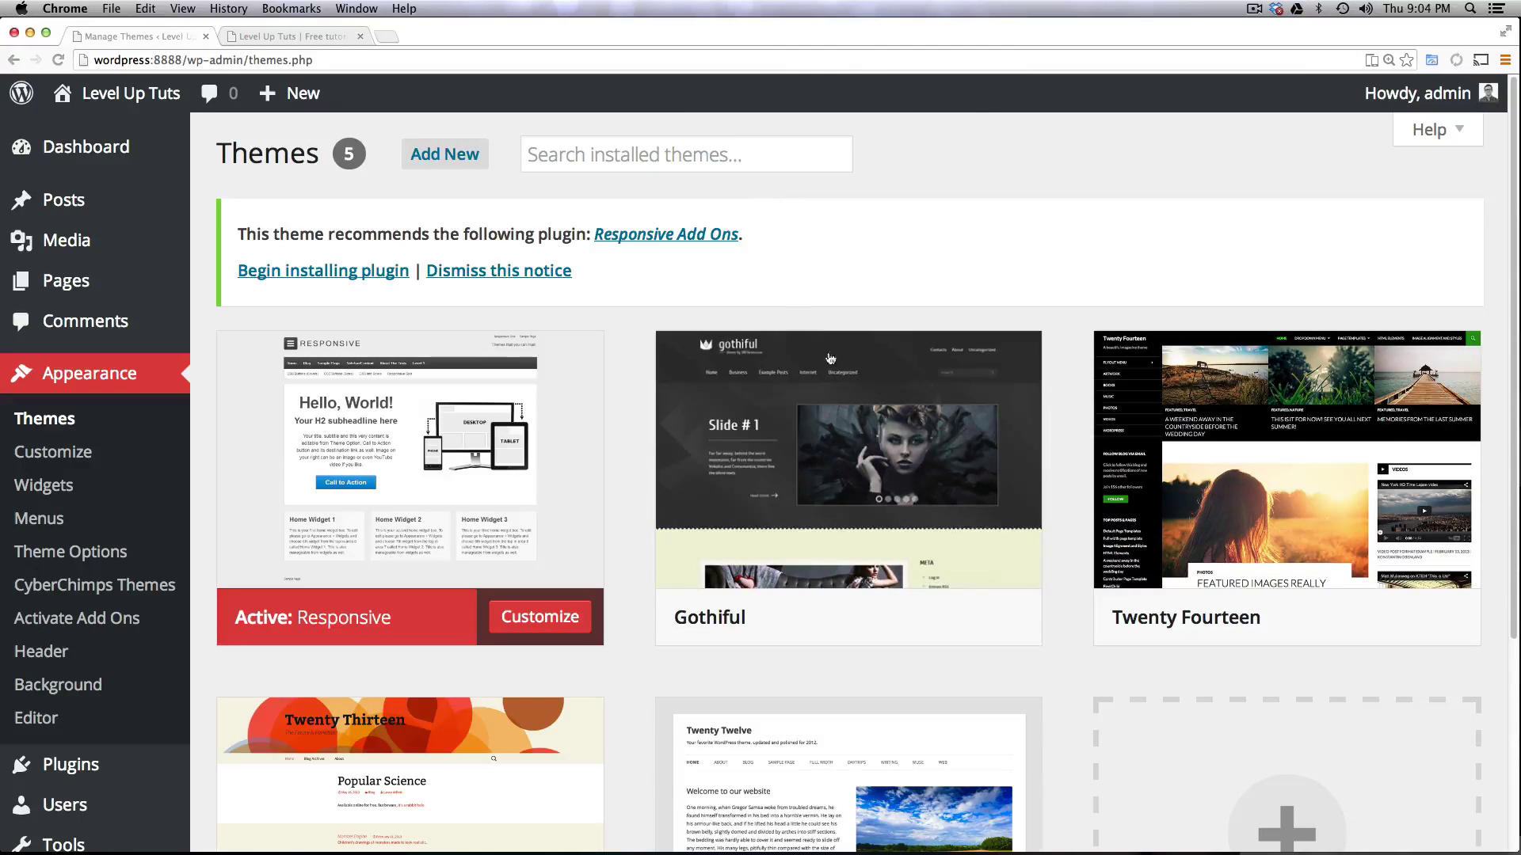
mouse_move(847, 488)
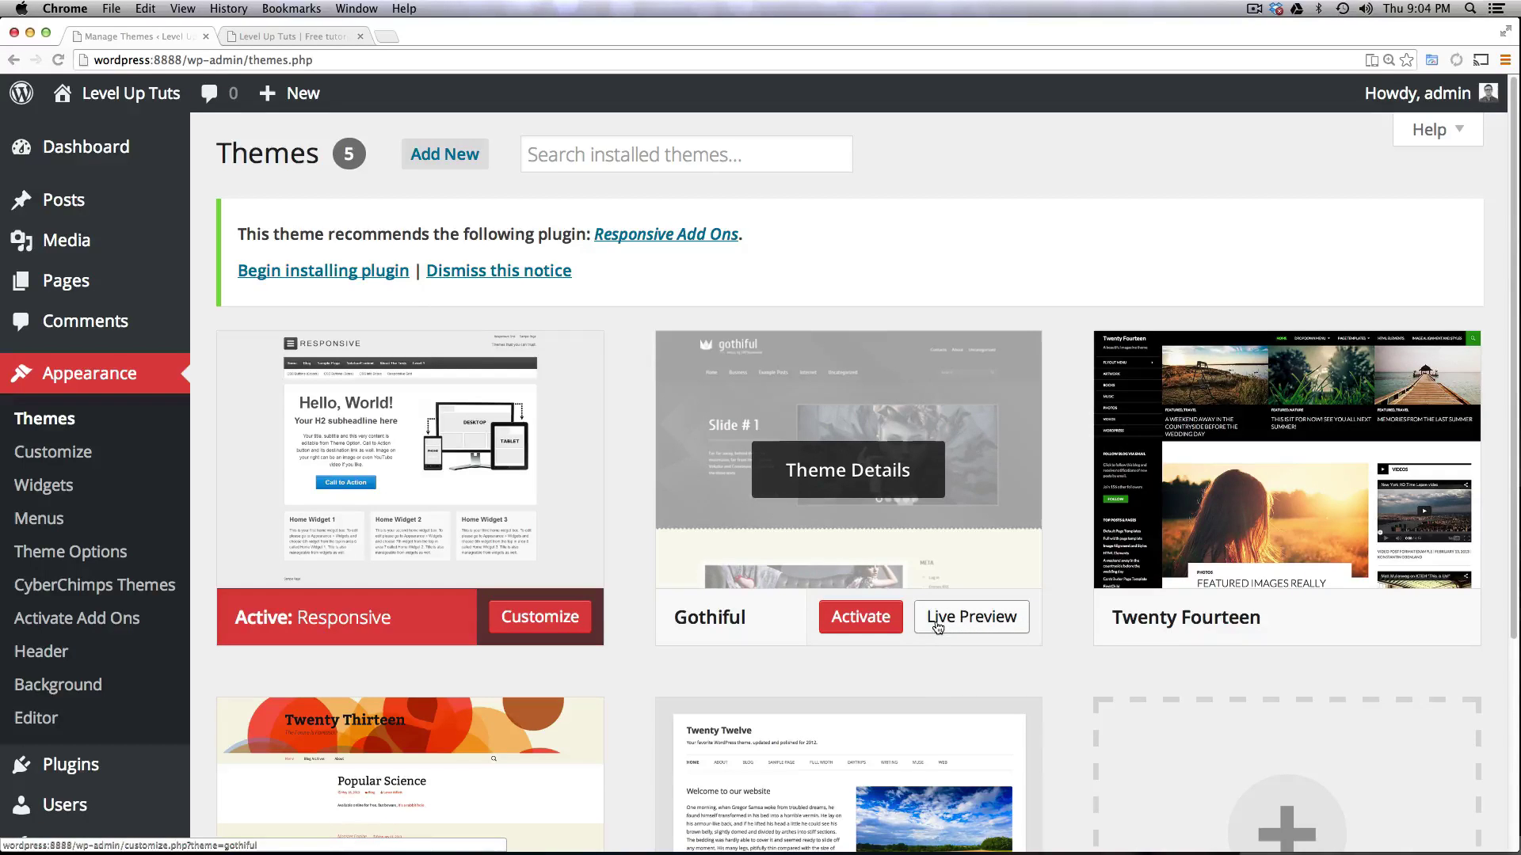
left_click(879, 625)
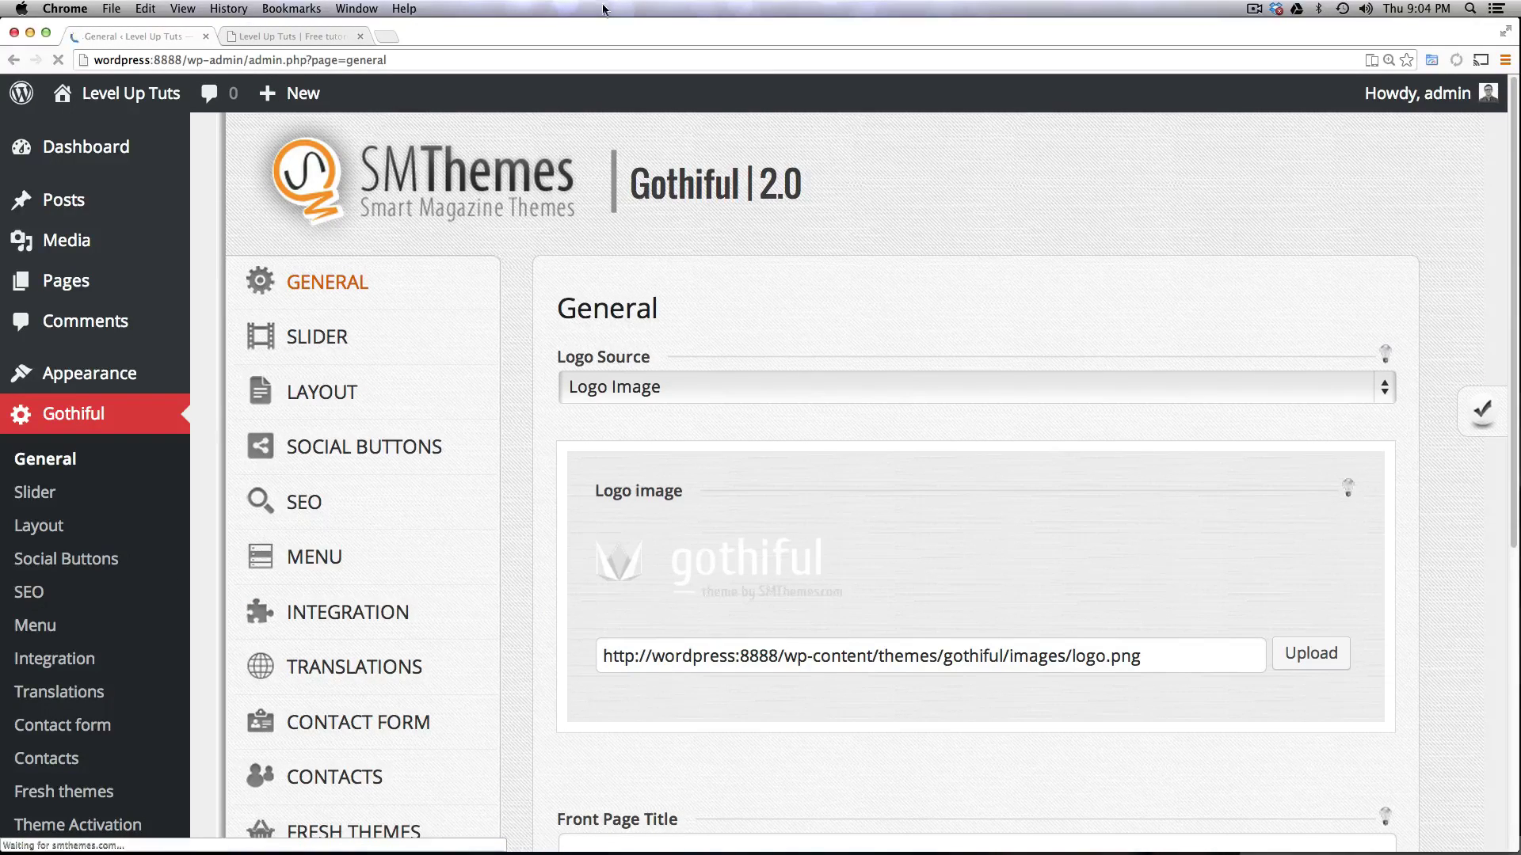
left_click(263, 35)
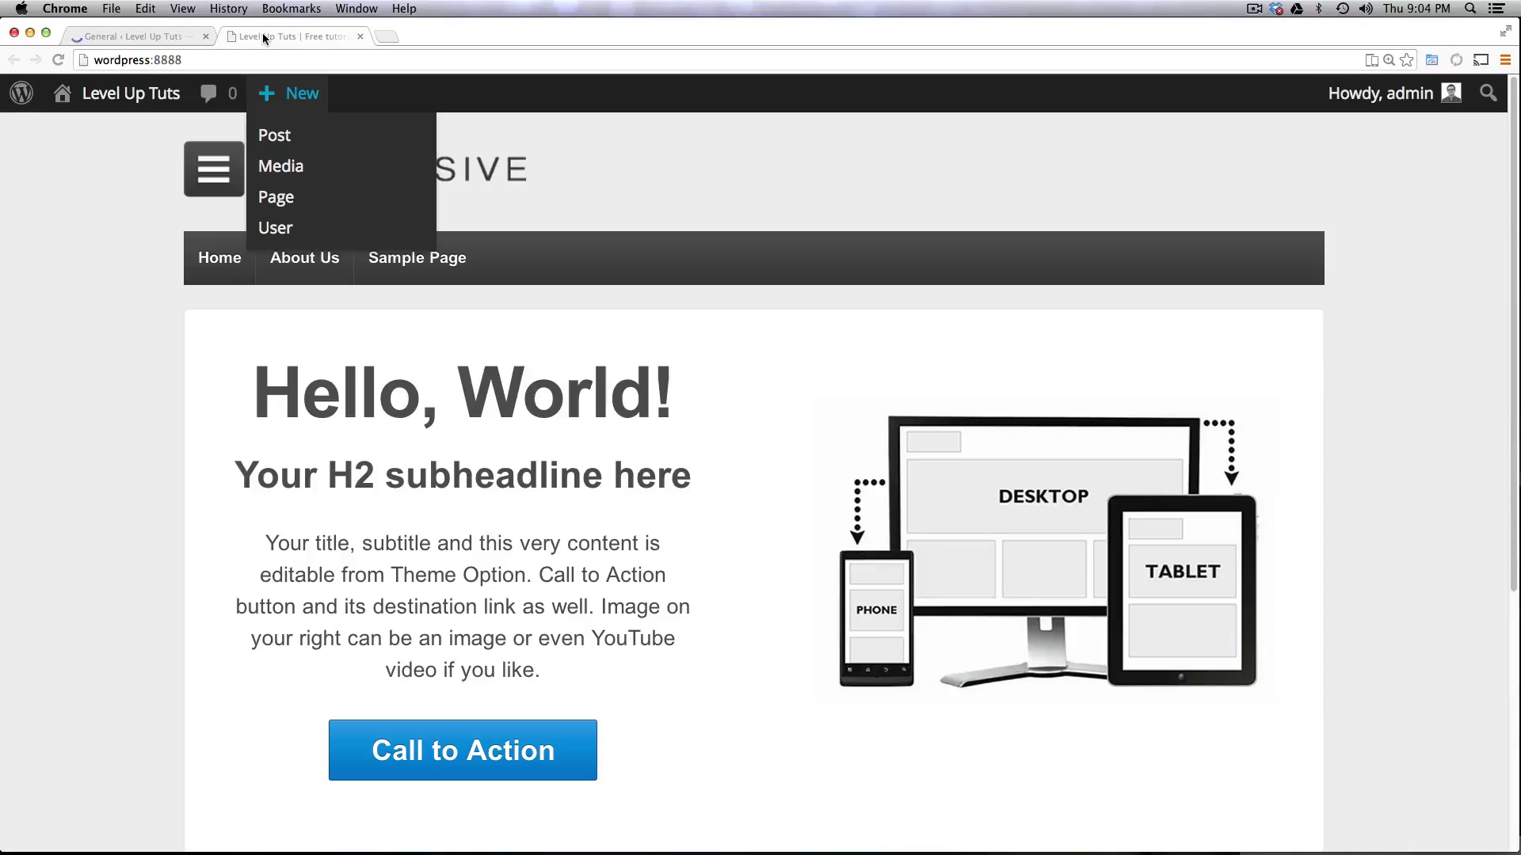
key("super+r")
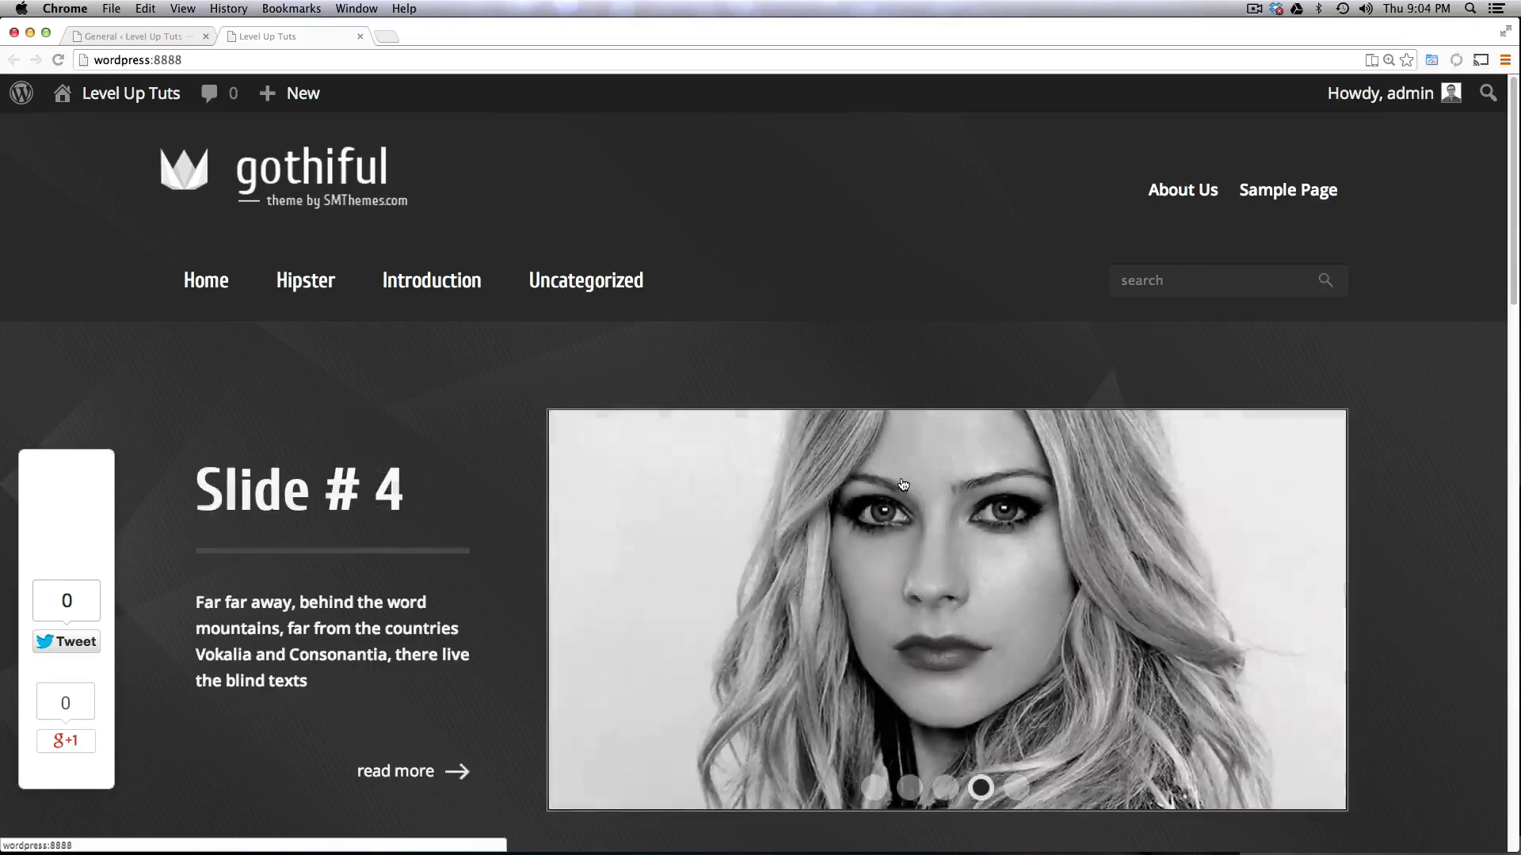
scroll(950, 476, "down", 3)
scroll(578, 255, "up", 3)
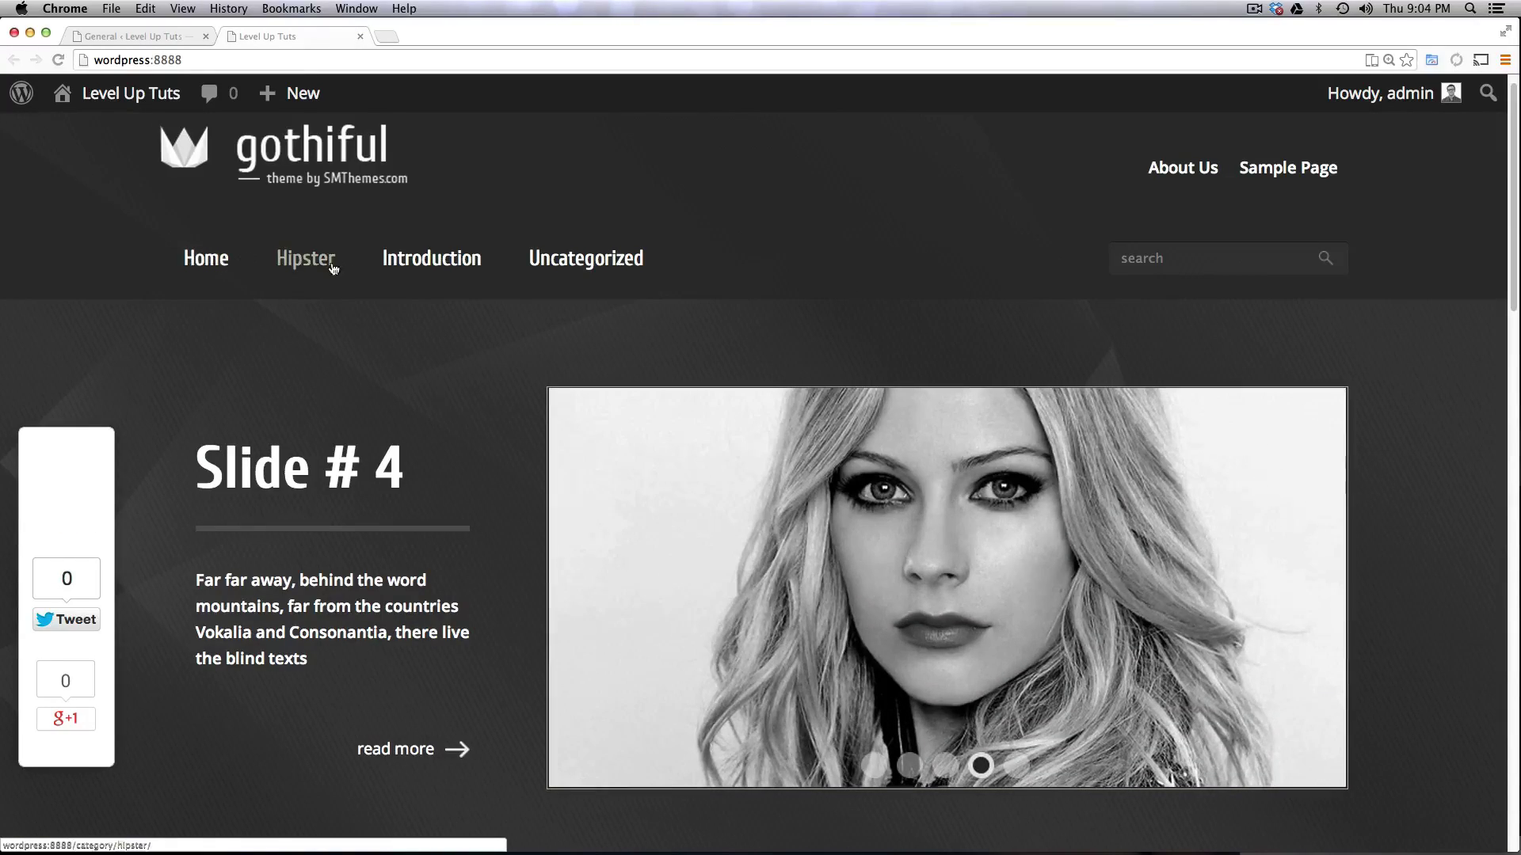
scroll(505, 307, "down", 10)
scroll(505, 307, "down", 2)
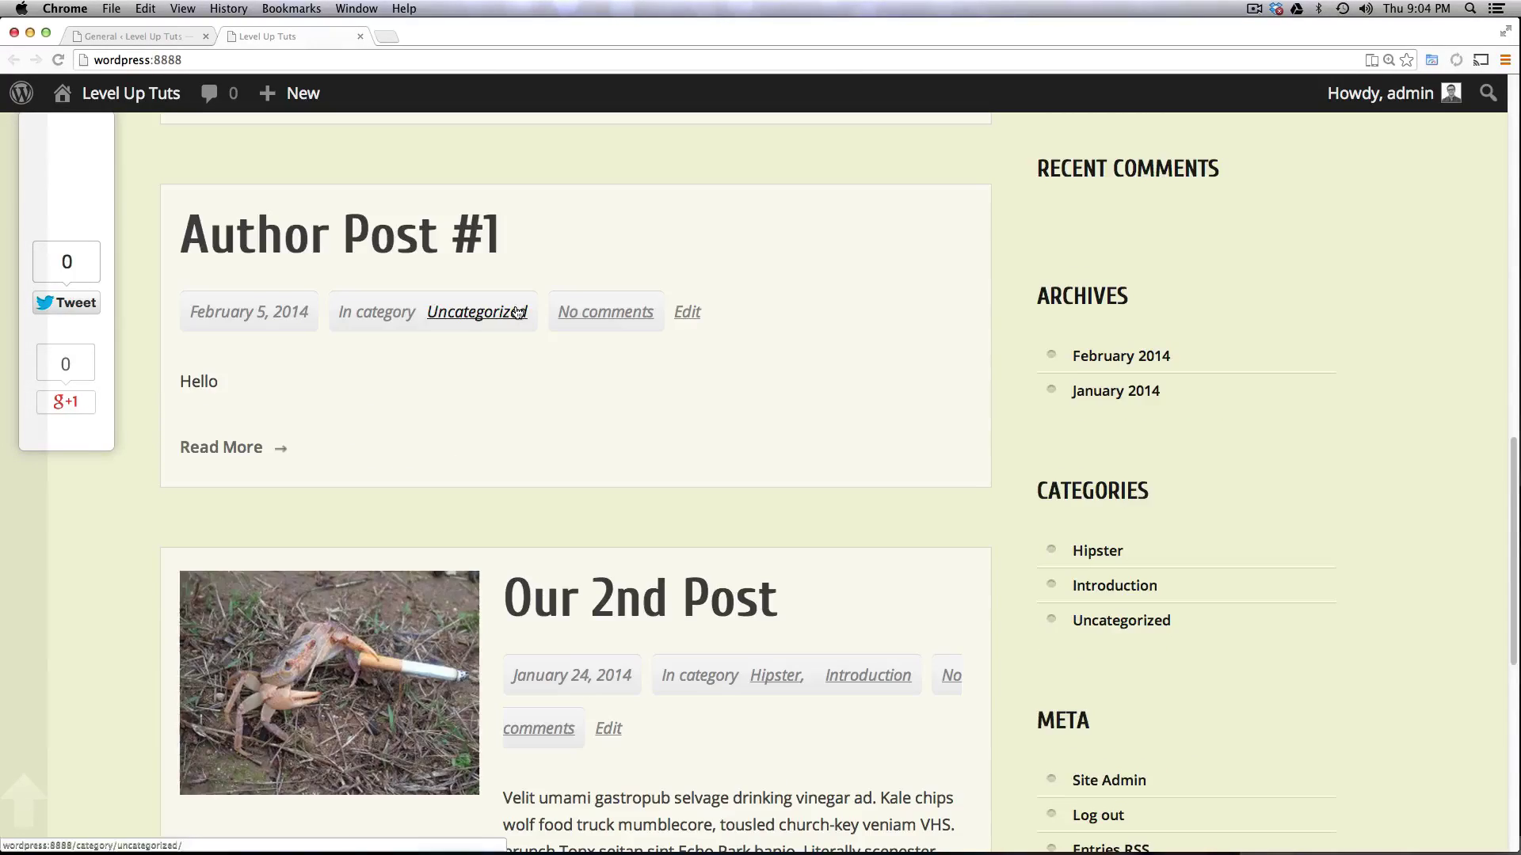
scroll(519, 311, "down", 5)
scroll(516, 305, "up", 4)
scroll(459, 254, "up", 6)
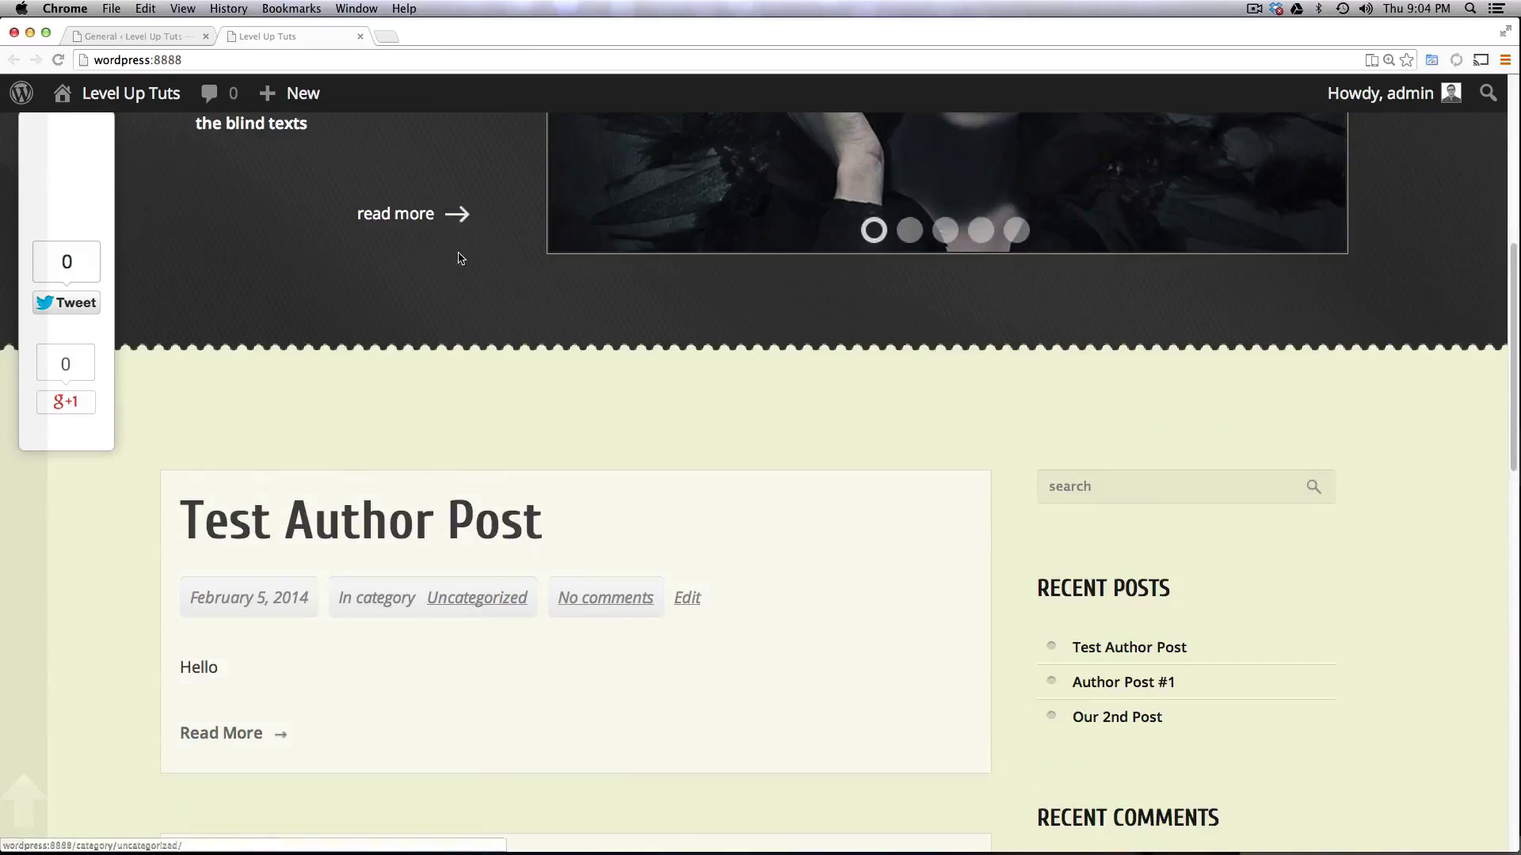
scroll(380, 201, "up", 5)
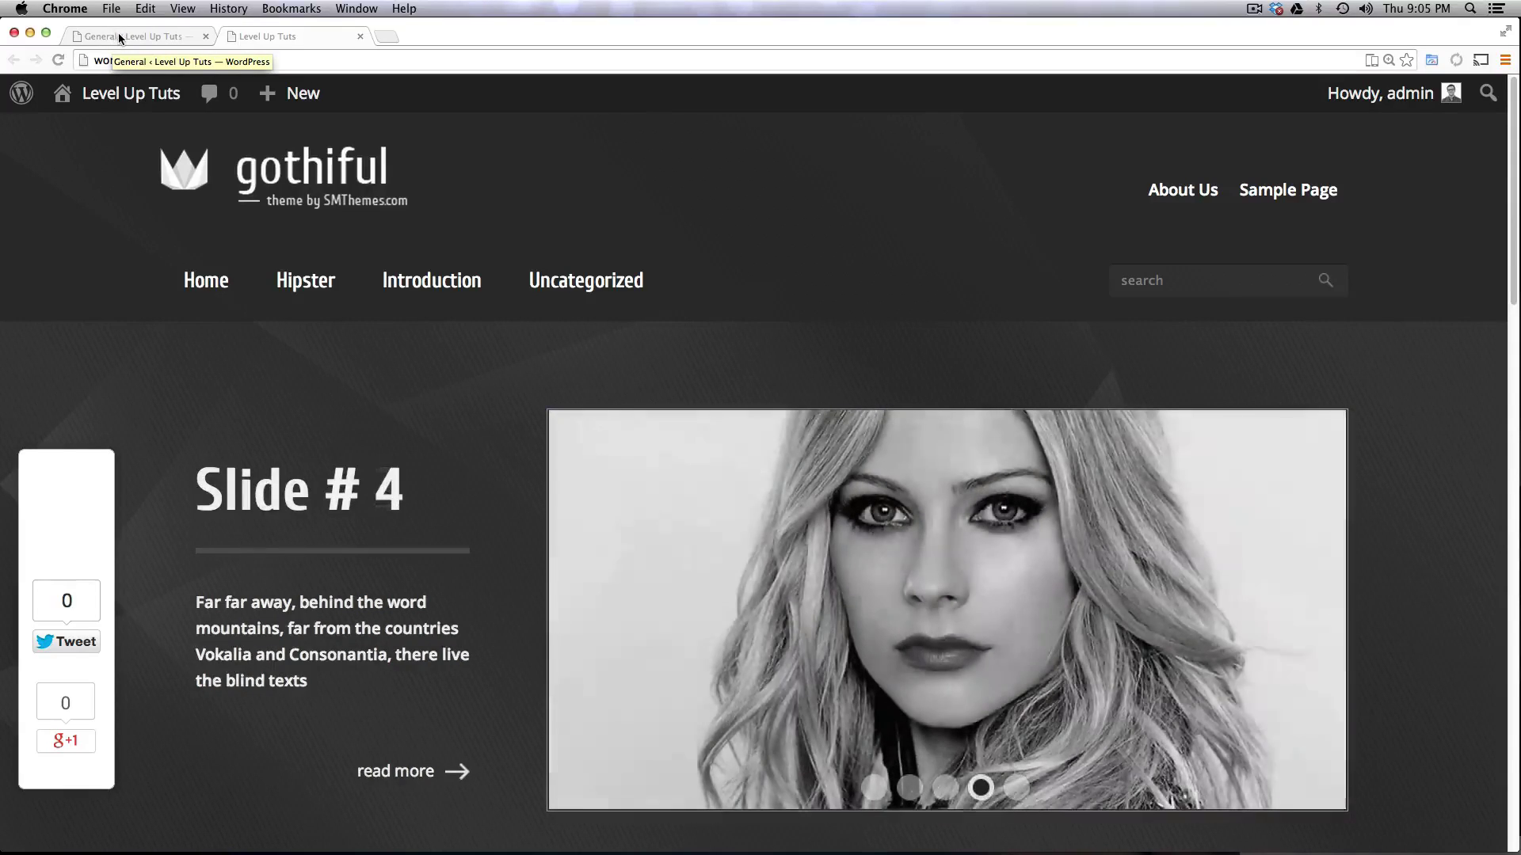
View Gothiful's Slider, Layout, Social Buttons, SEO and Slider options, then return to General
left_click(119, 34)
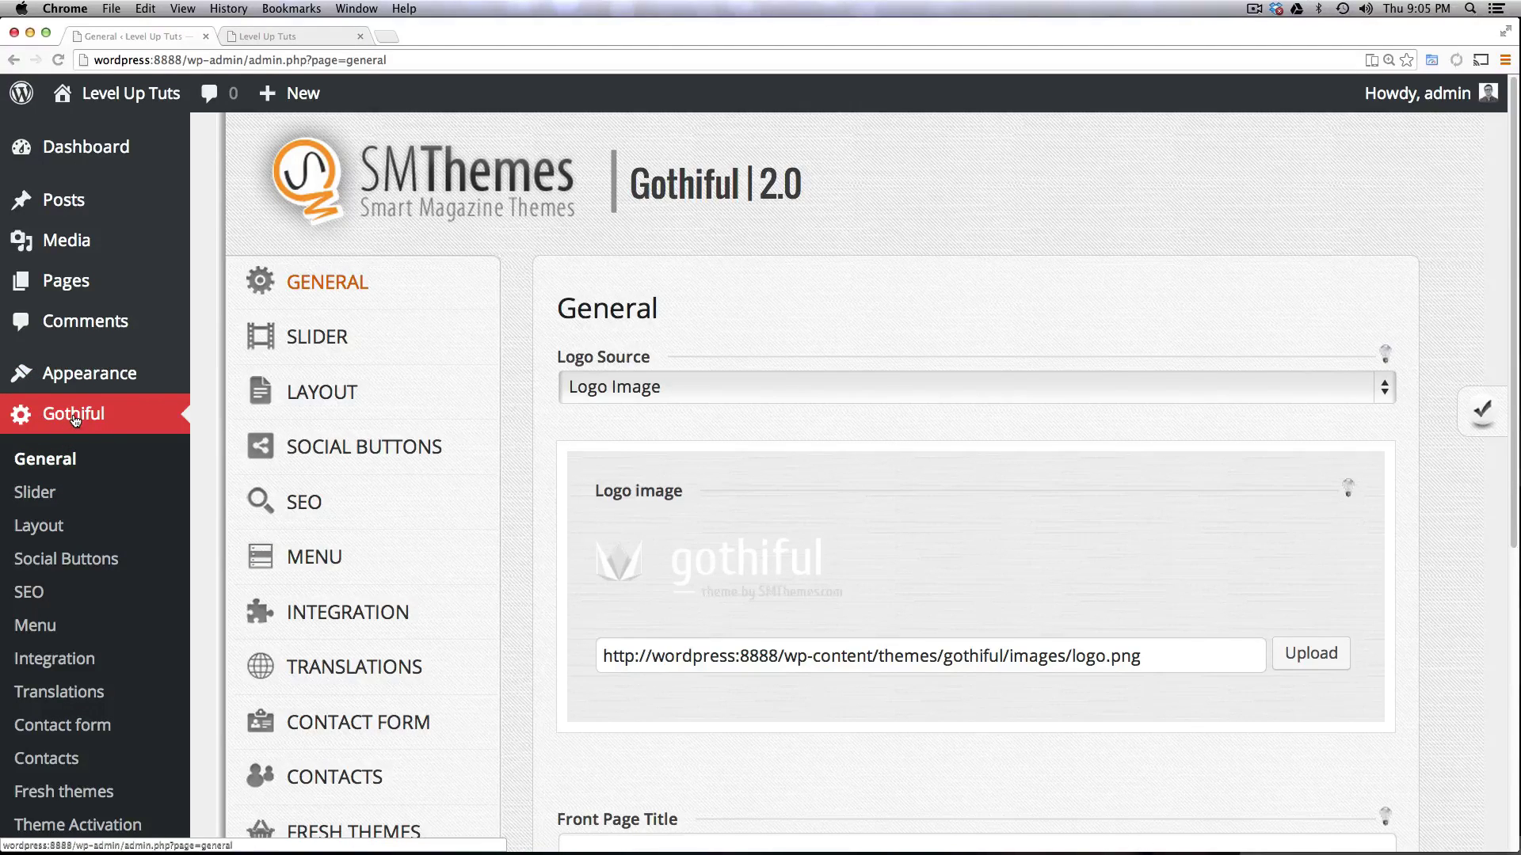
left_click(60, 492)
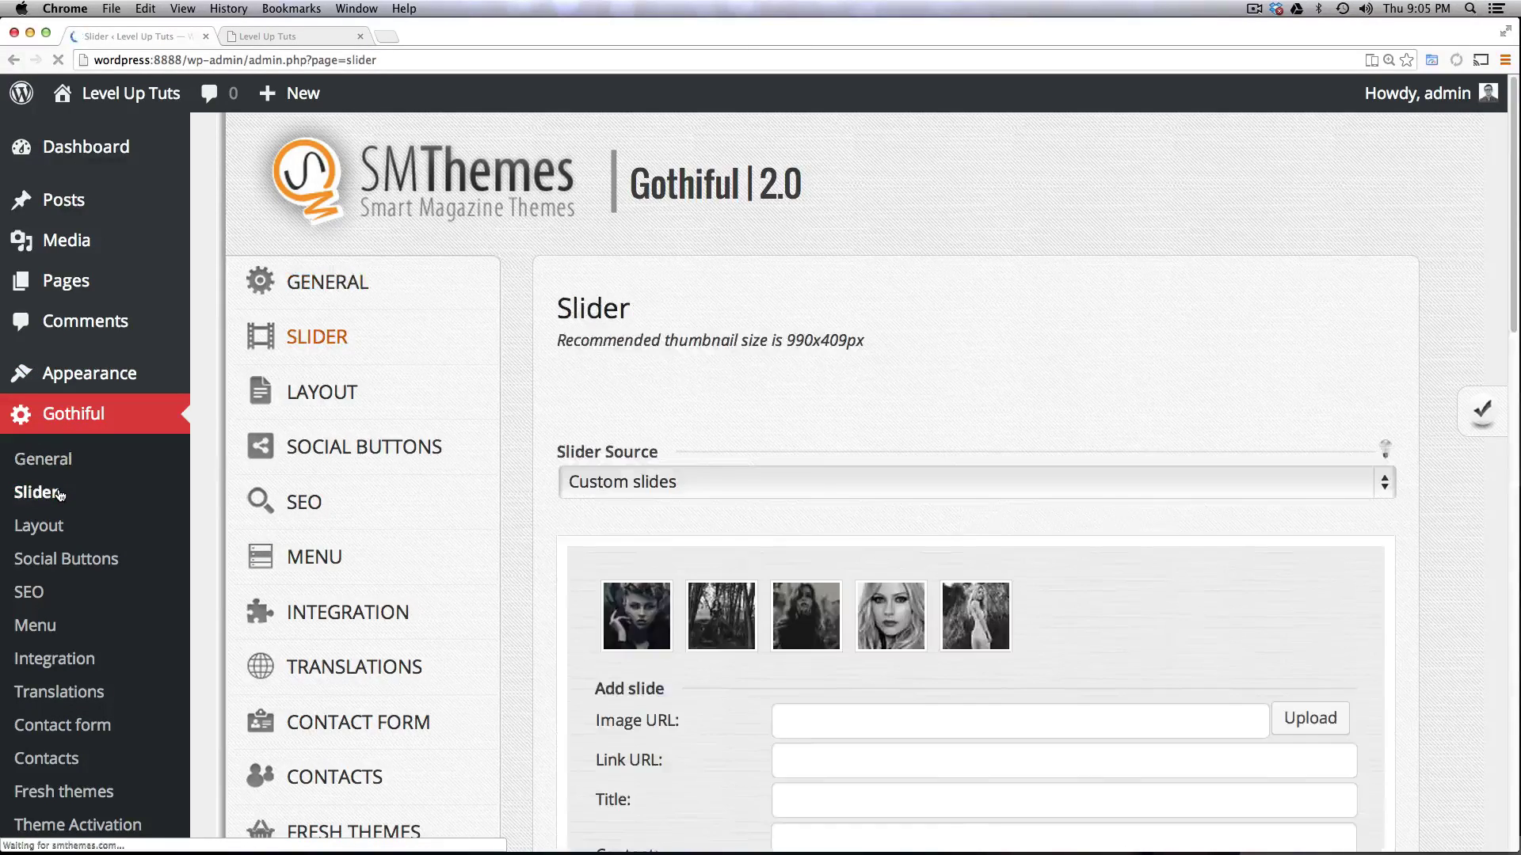
left_click(57, 524)
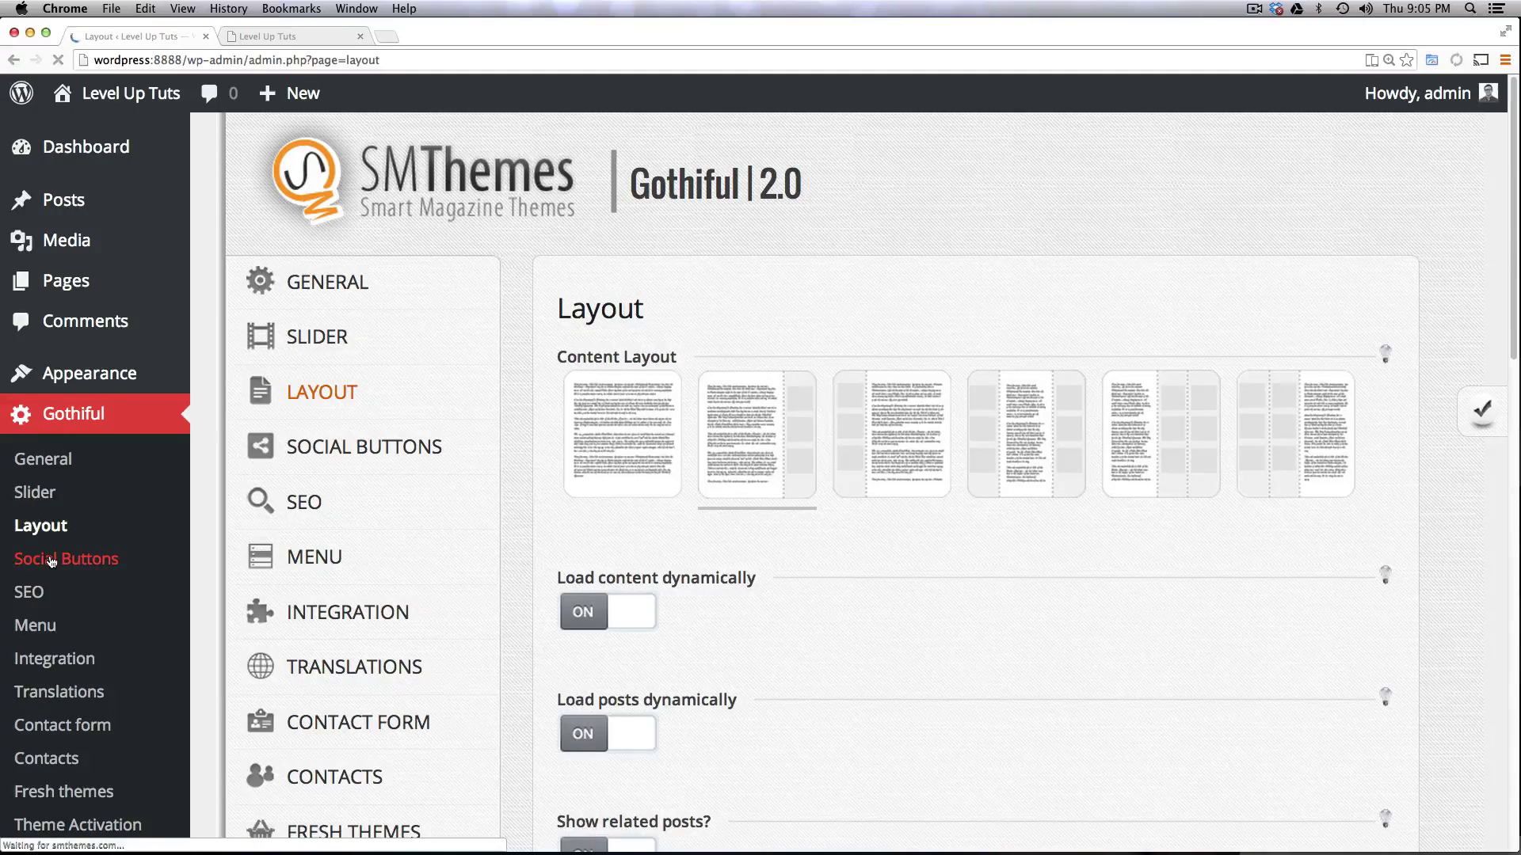
left_click(52, 561)
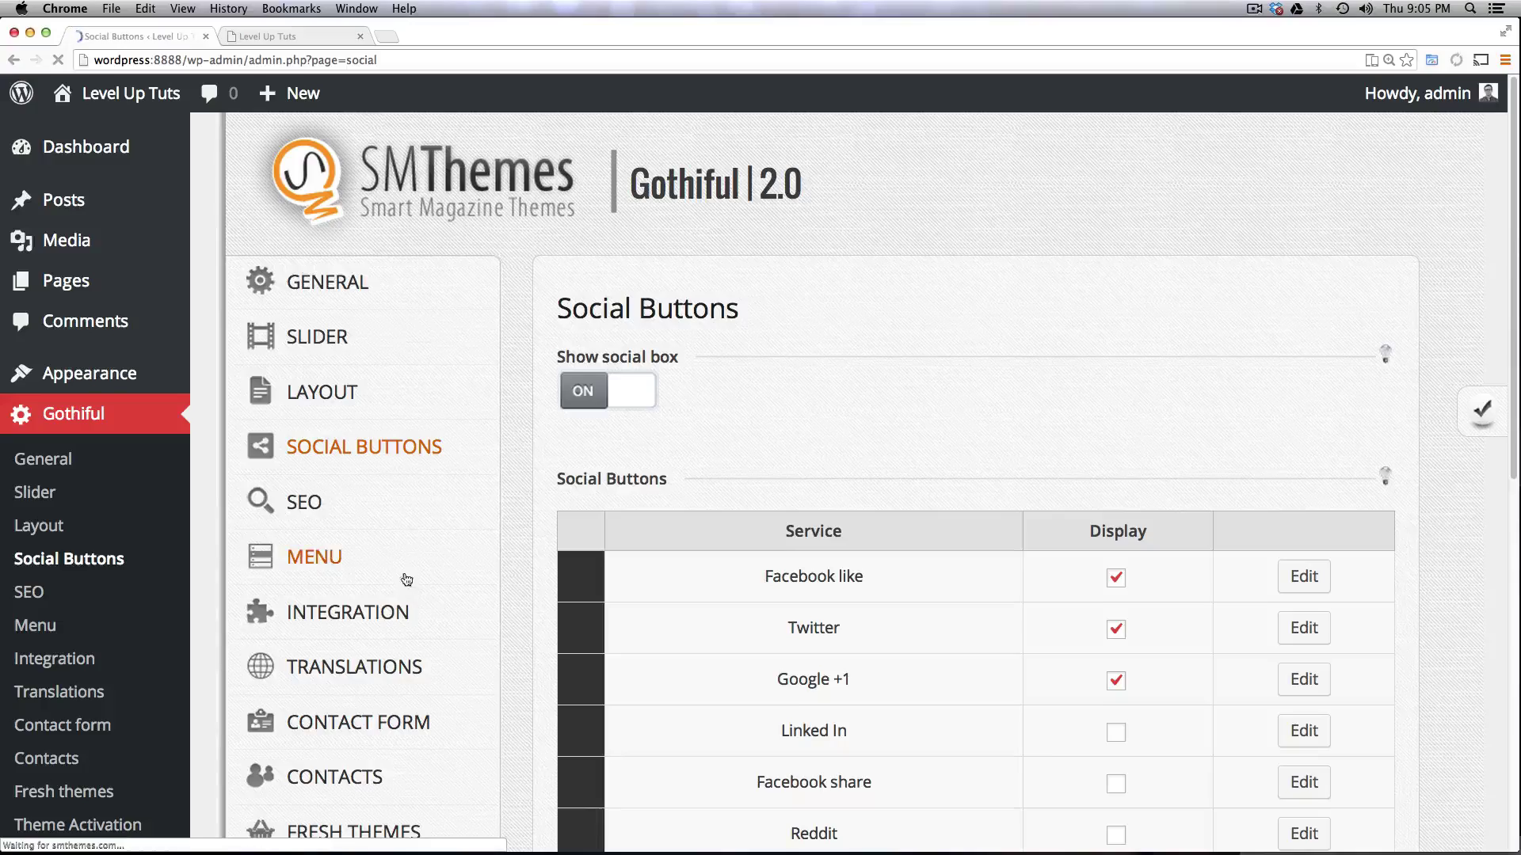
scroll(406, 579, "down", 5)
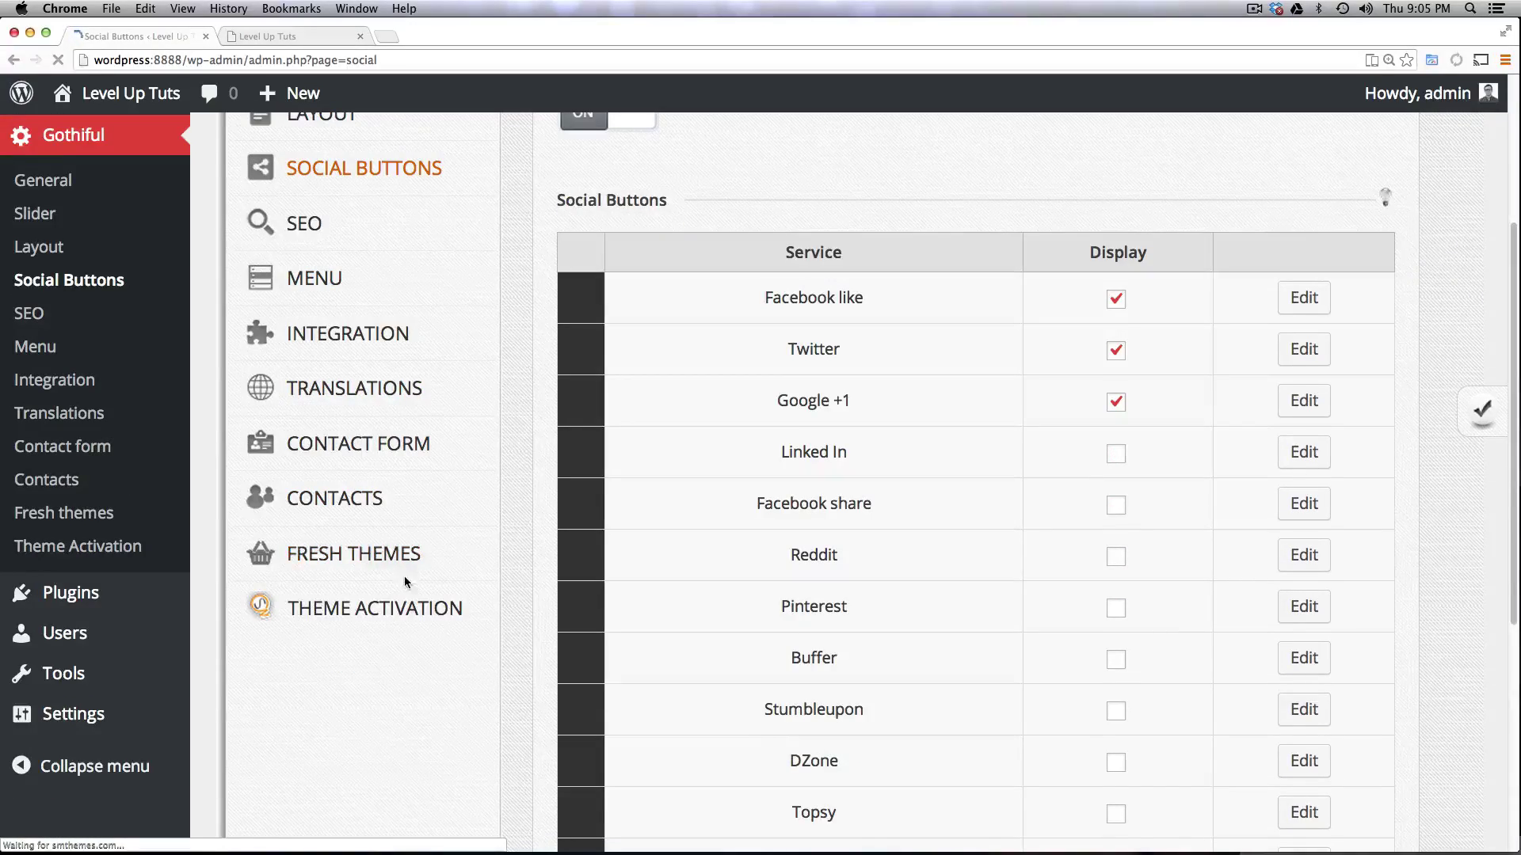
scroll(403, 576, "up", 3)
scroll(402, 580, "up", 2)
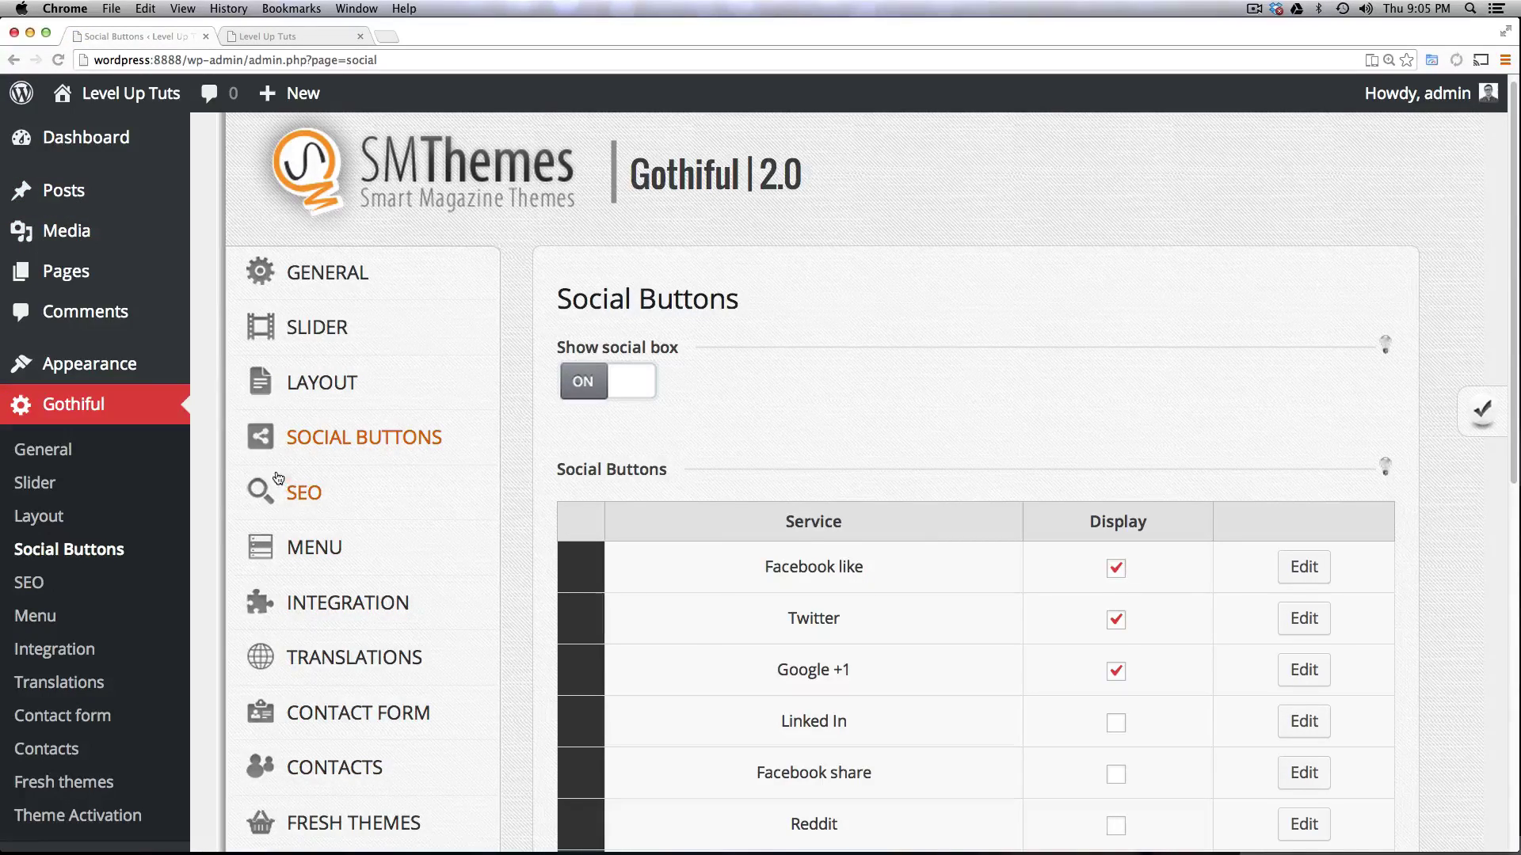
left_click(297, 497)
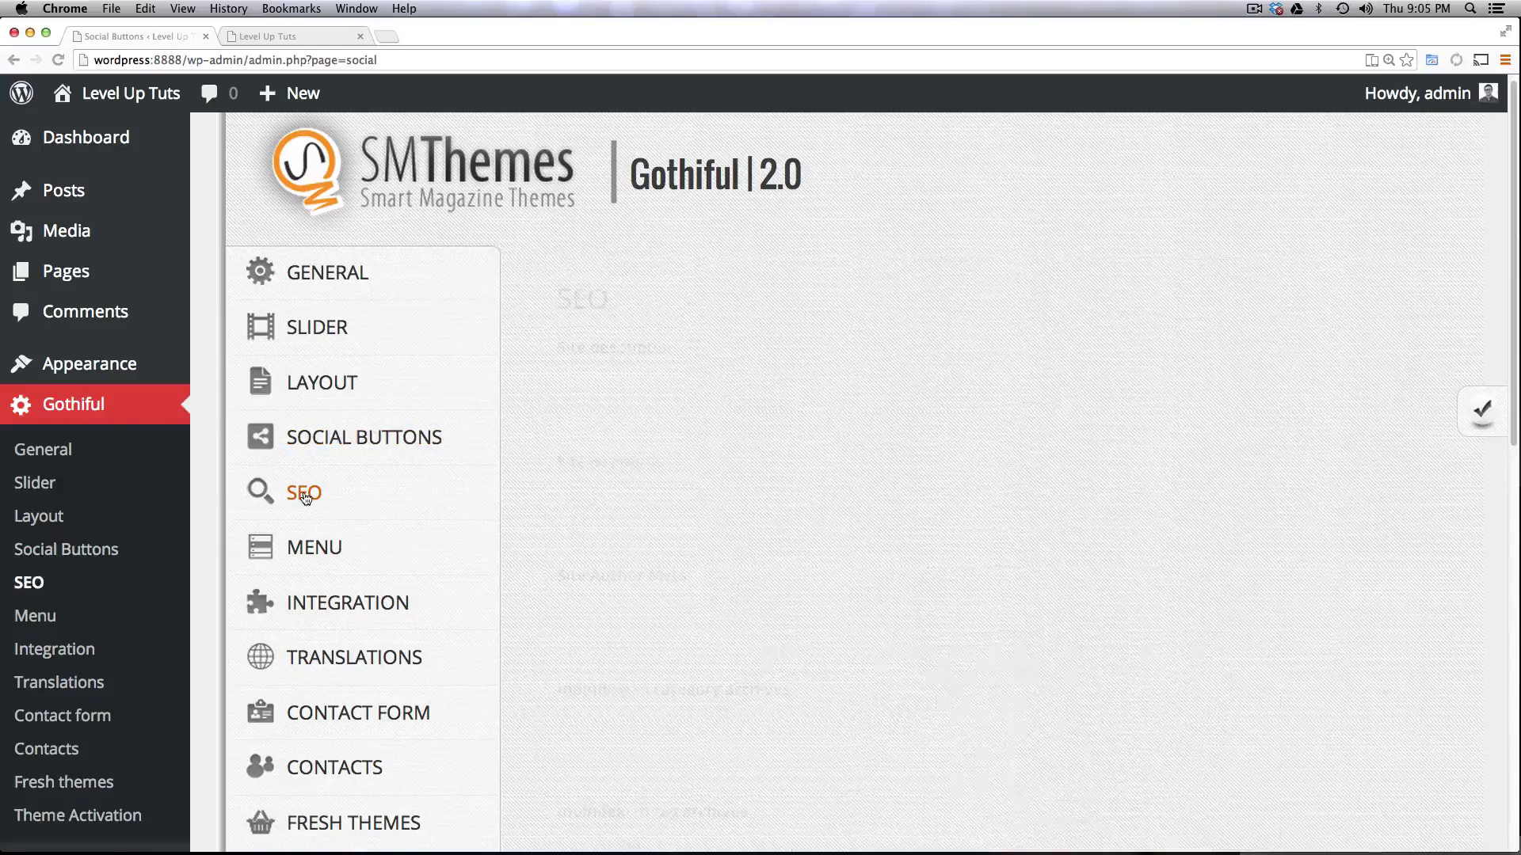
left_click(313, 331)
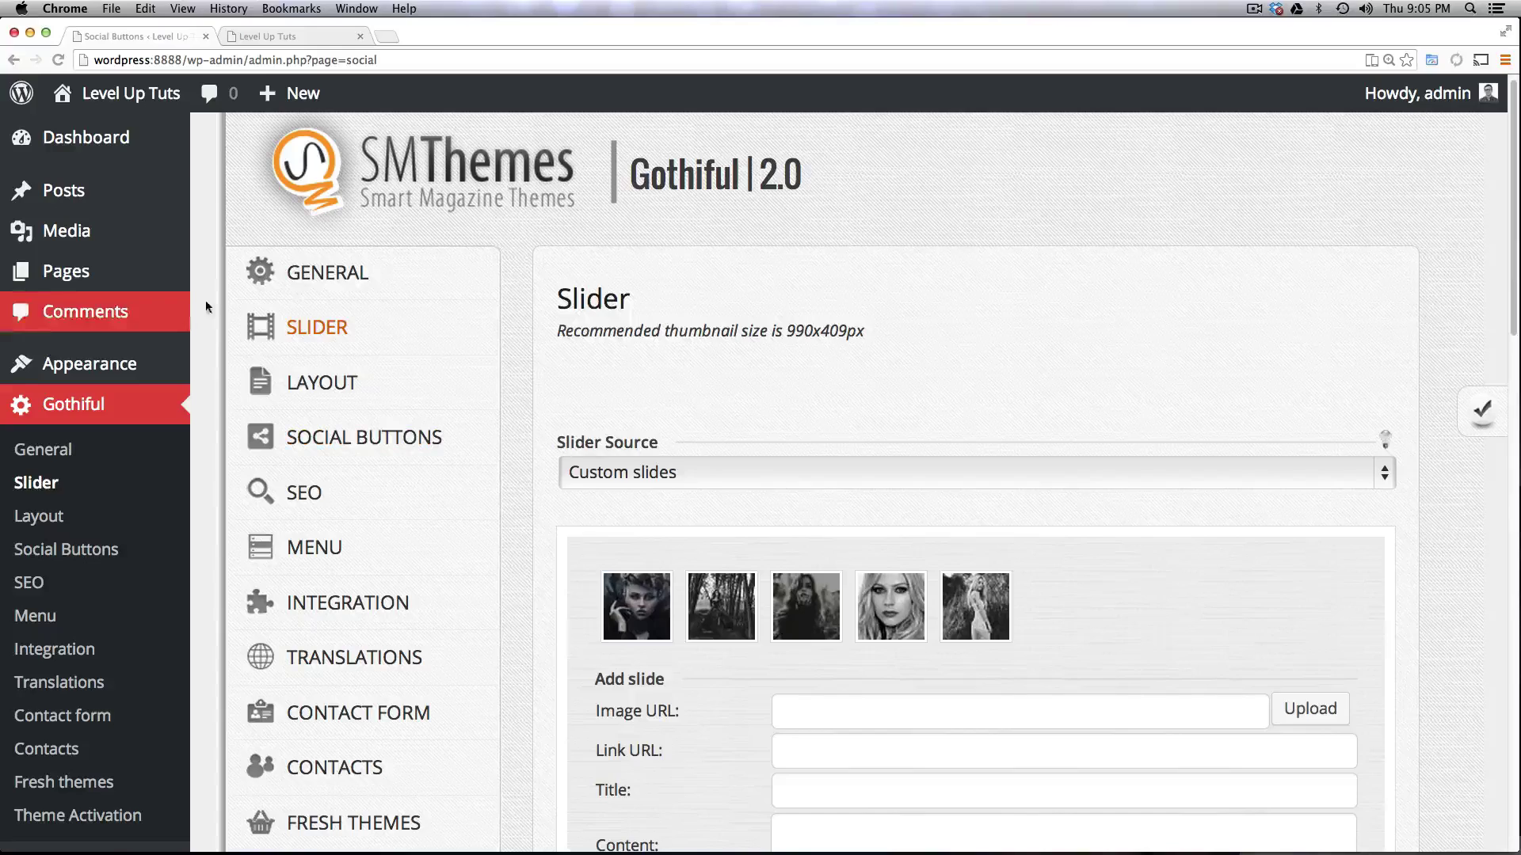
left_click(380, 273)
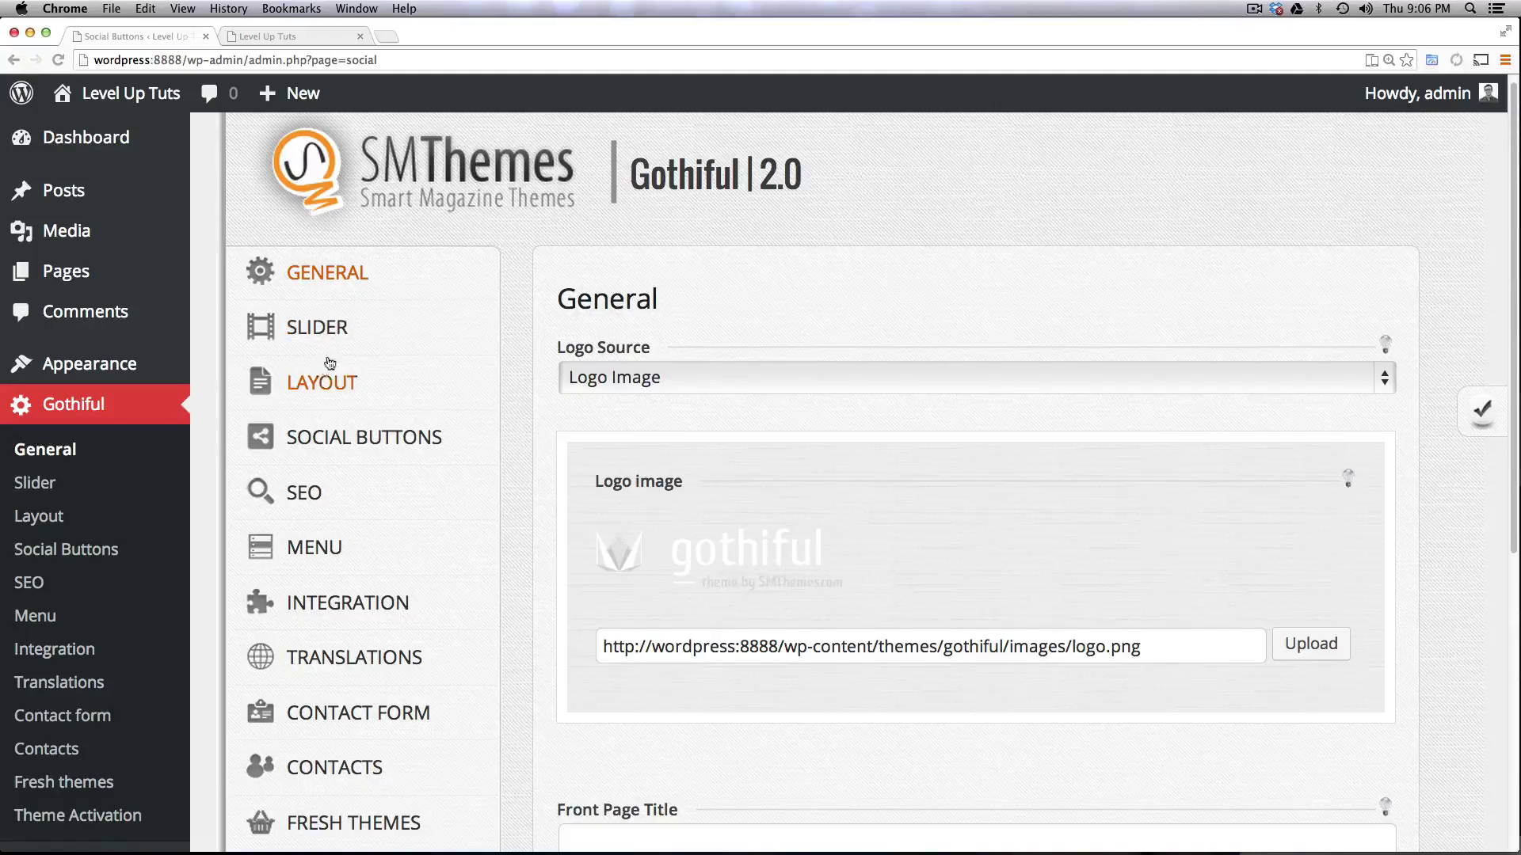
Open the Themes list, then trash the responsive folder in Finder and confirm Empty Trash
mouse_move(90, 363)
left_click(121, 366)
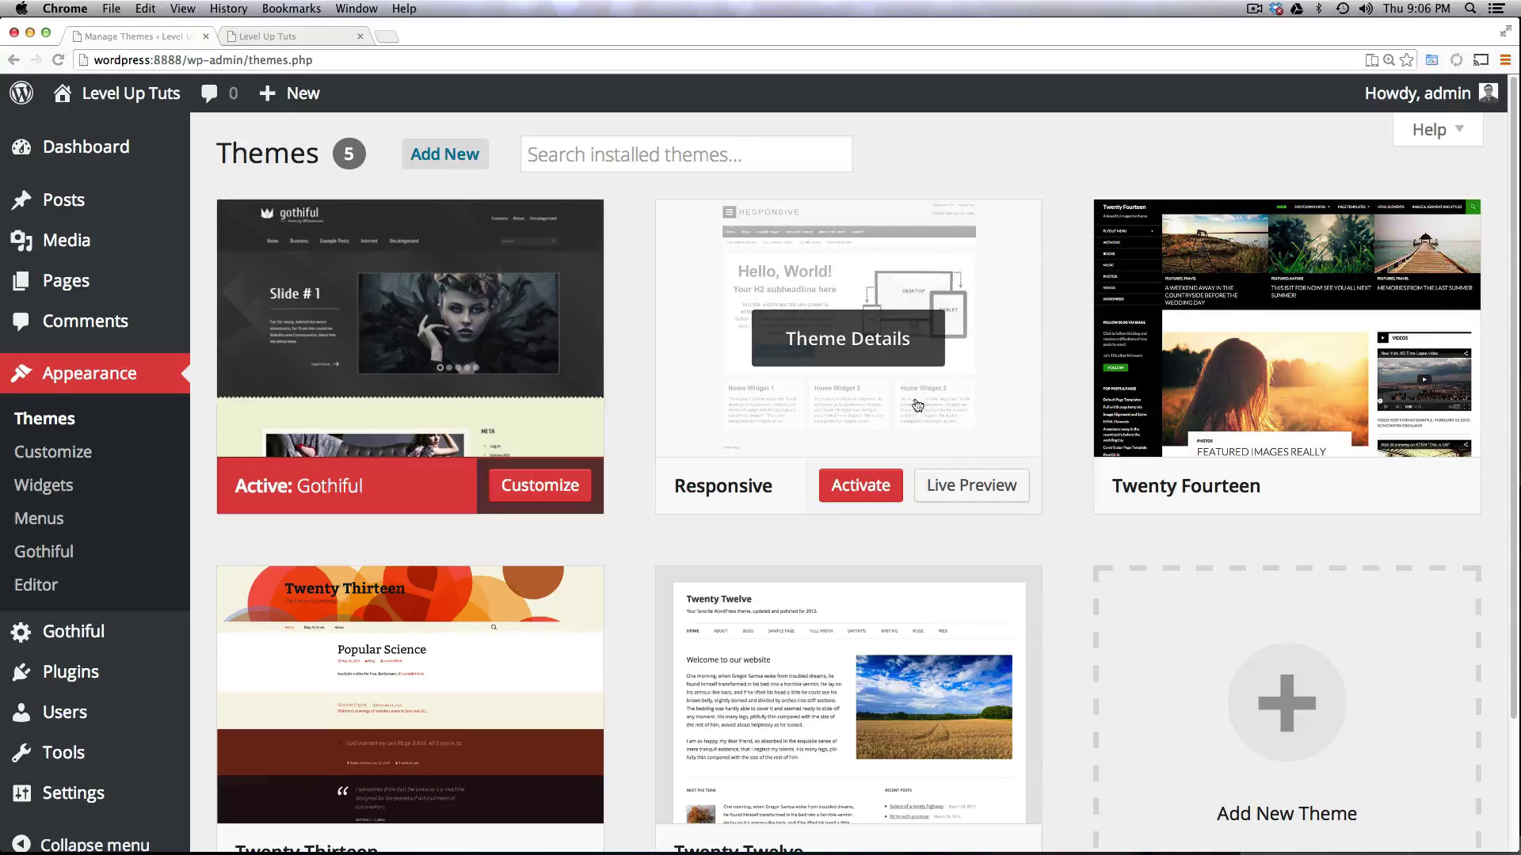
key("super+Tab")
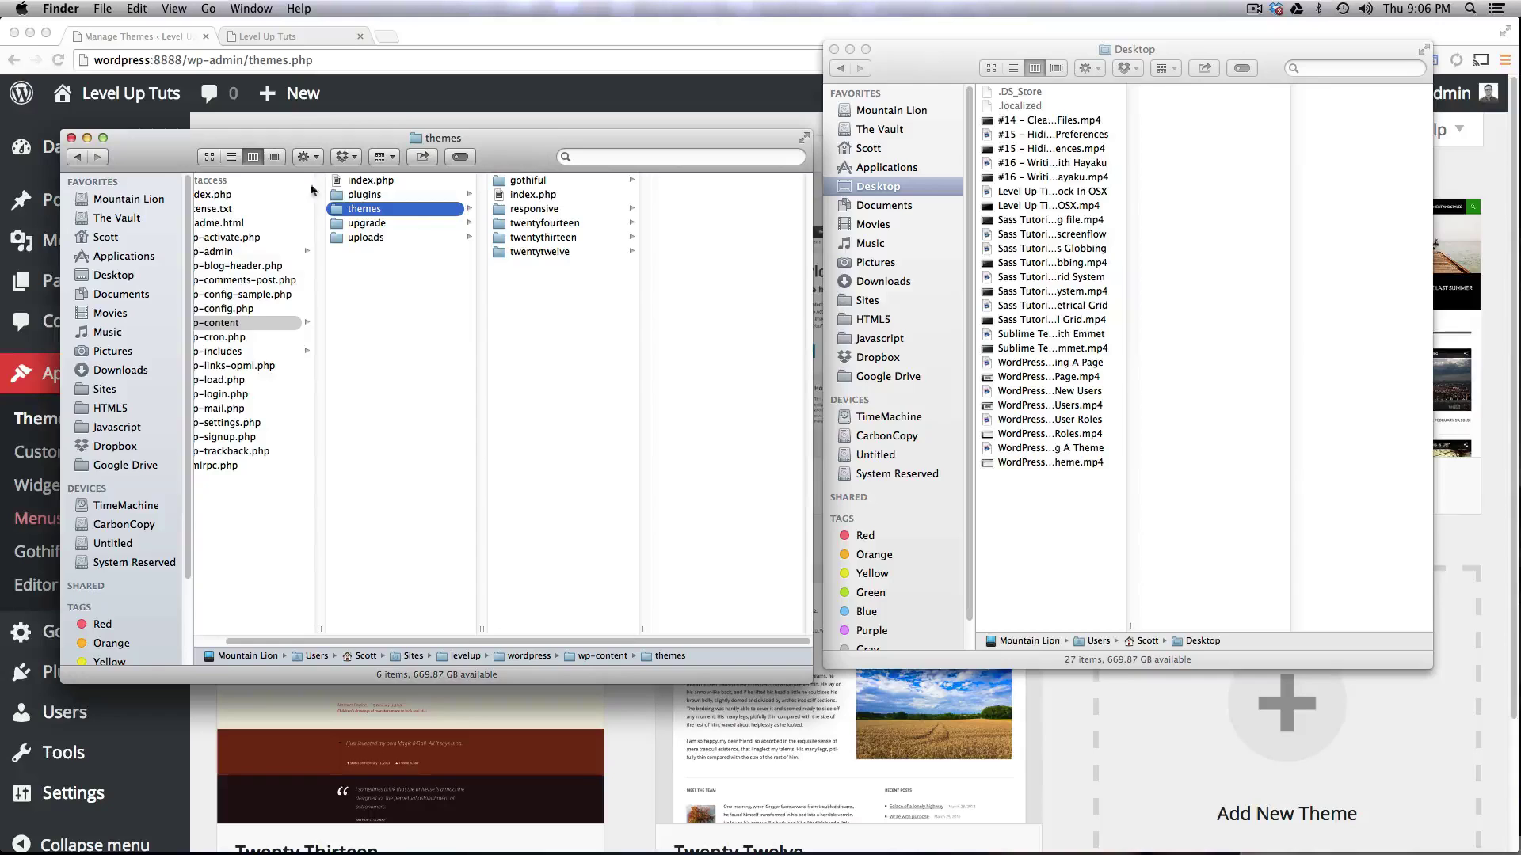
mouse_move(535, 210)
left_mouse_down()
mouse_move(1337, 847)
mouse_move(1308, 831)
left_mouse_up()
right_click(1307, 830)
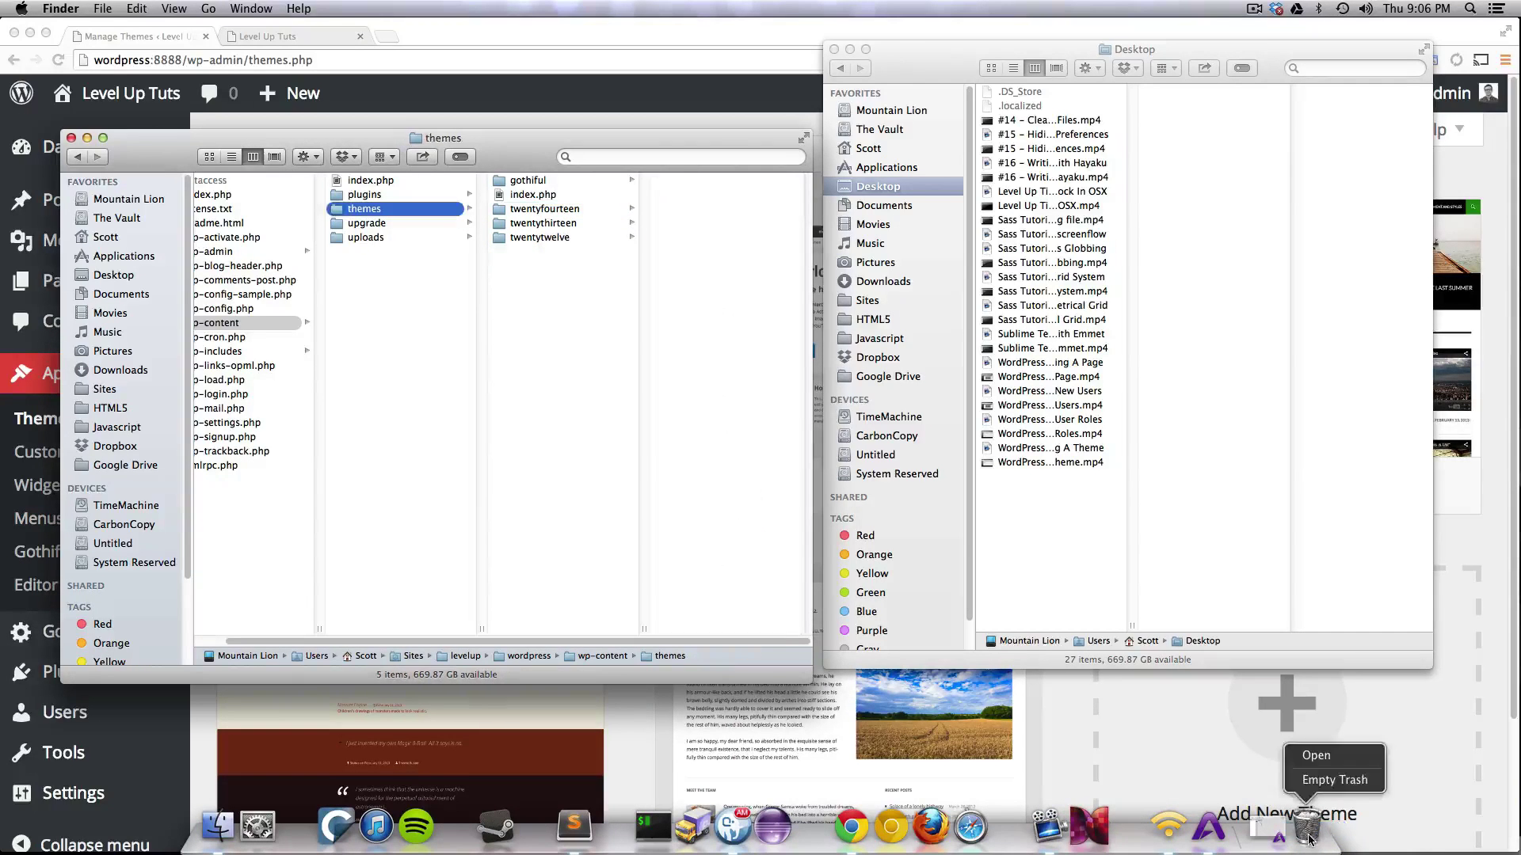
left_click(1328, 781)
left_click(865, 296)
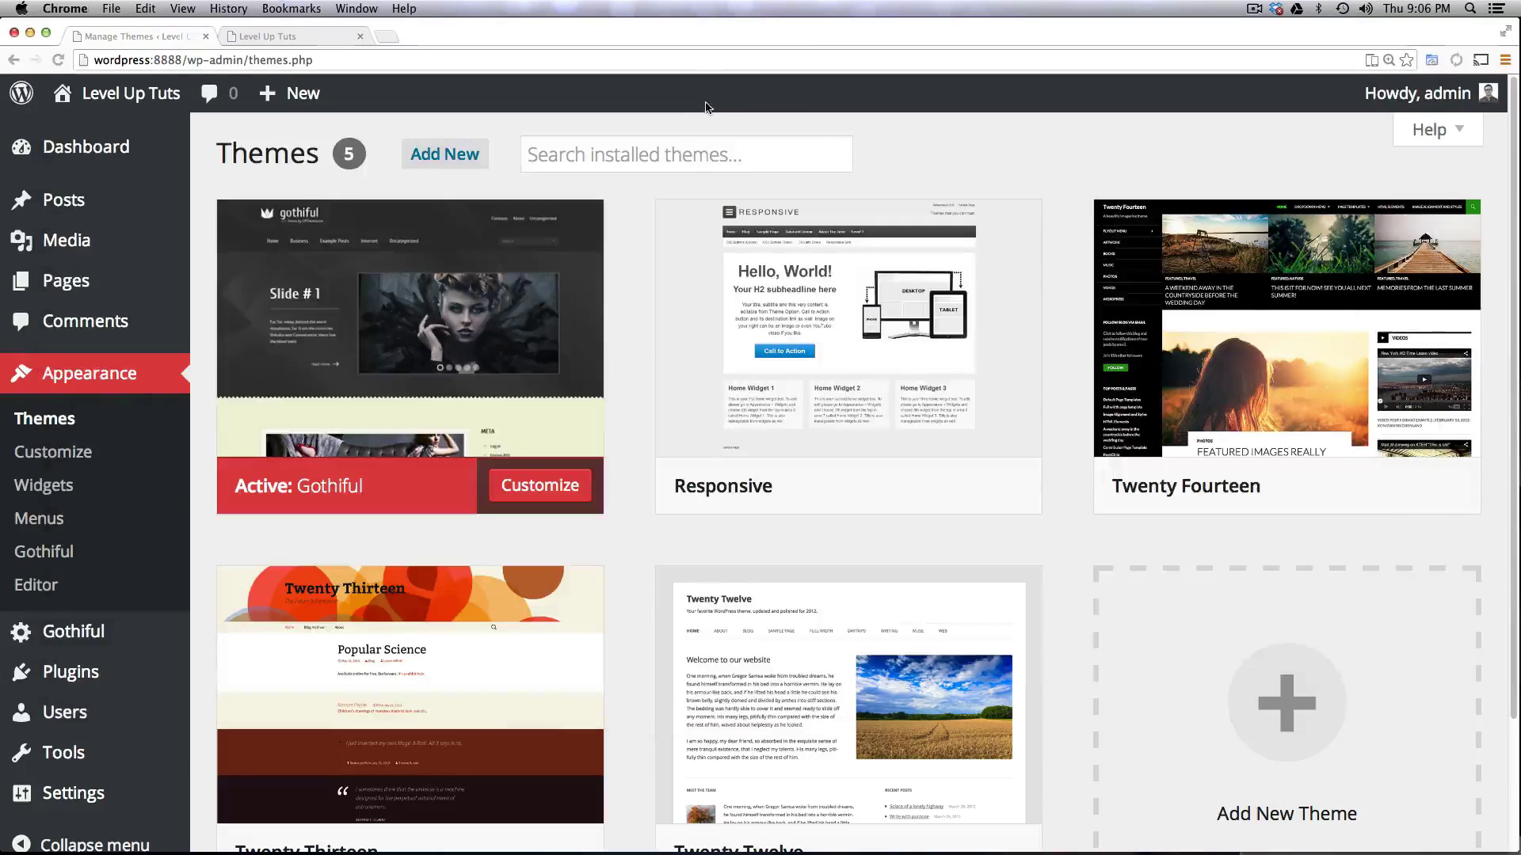
Reload the Themes page in Chrome and activate Twenty Fourteen
left_click(710, 108)
key("super+r")
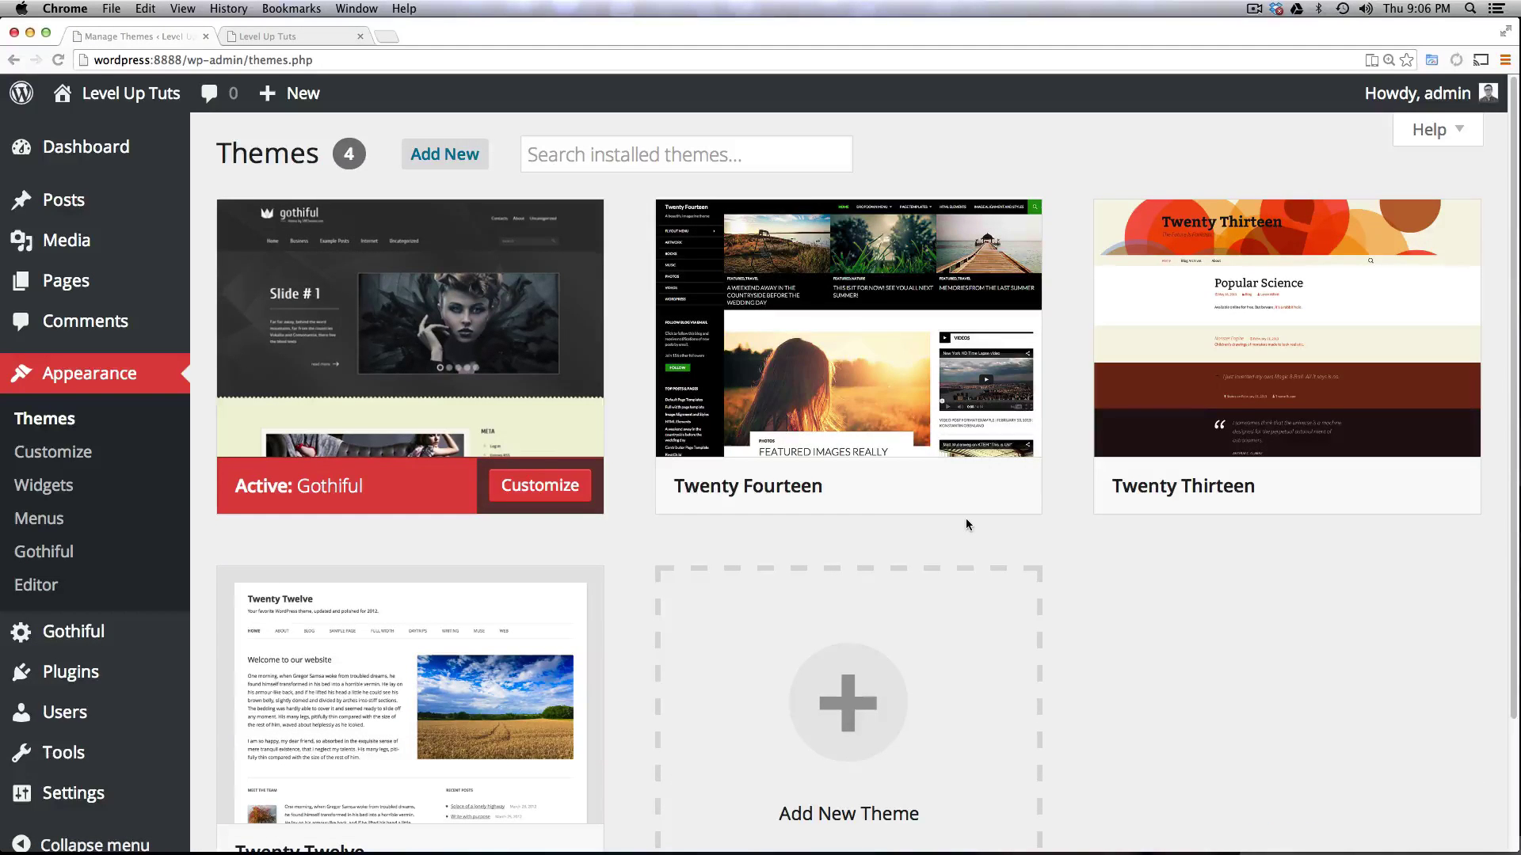
mouse_move(847, 357)
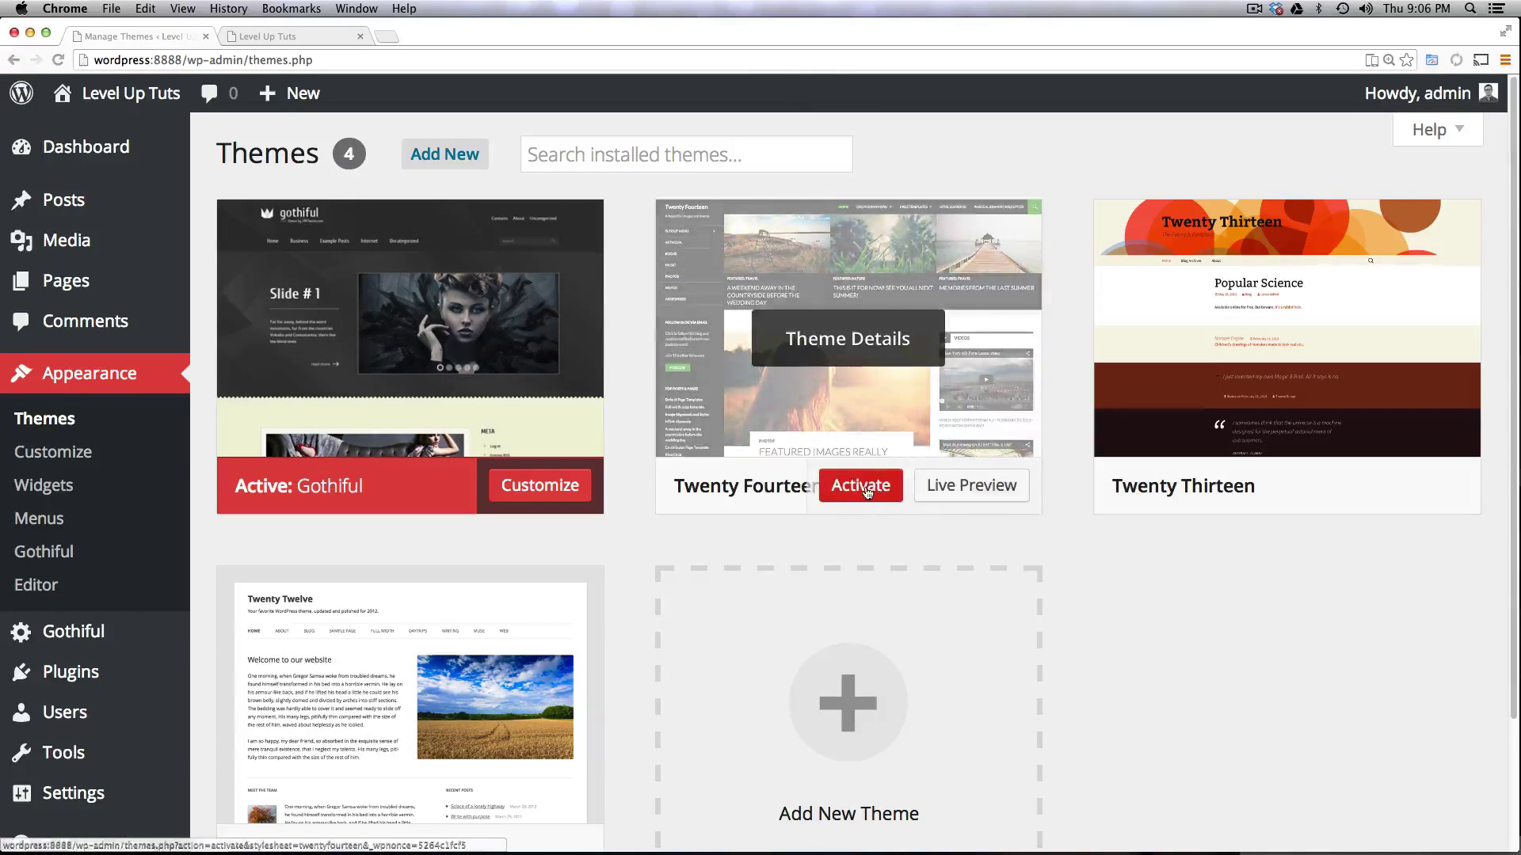
left_click(883, 488)
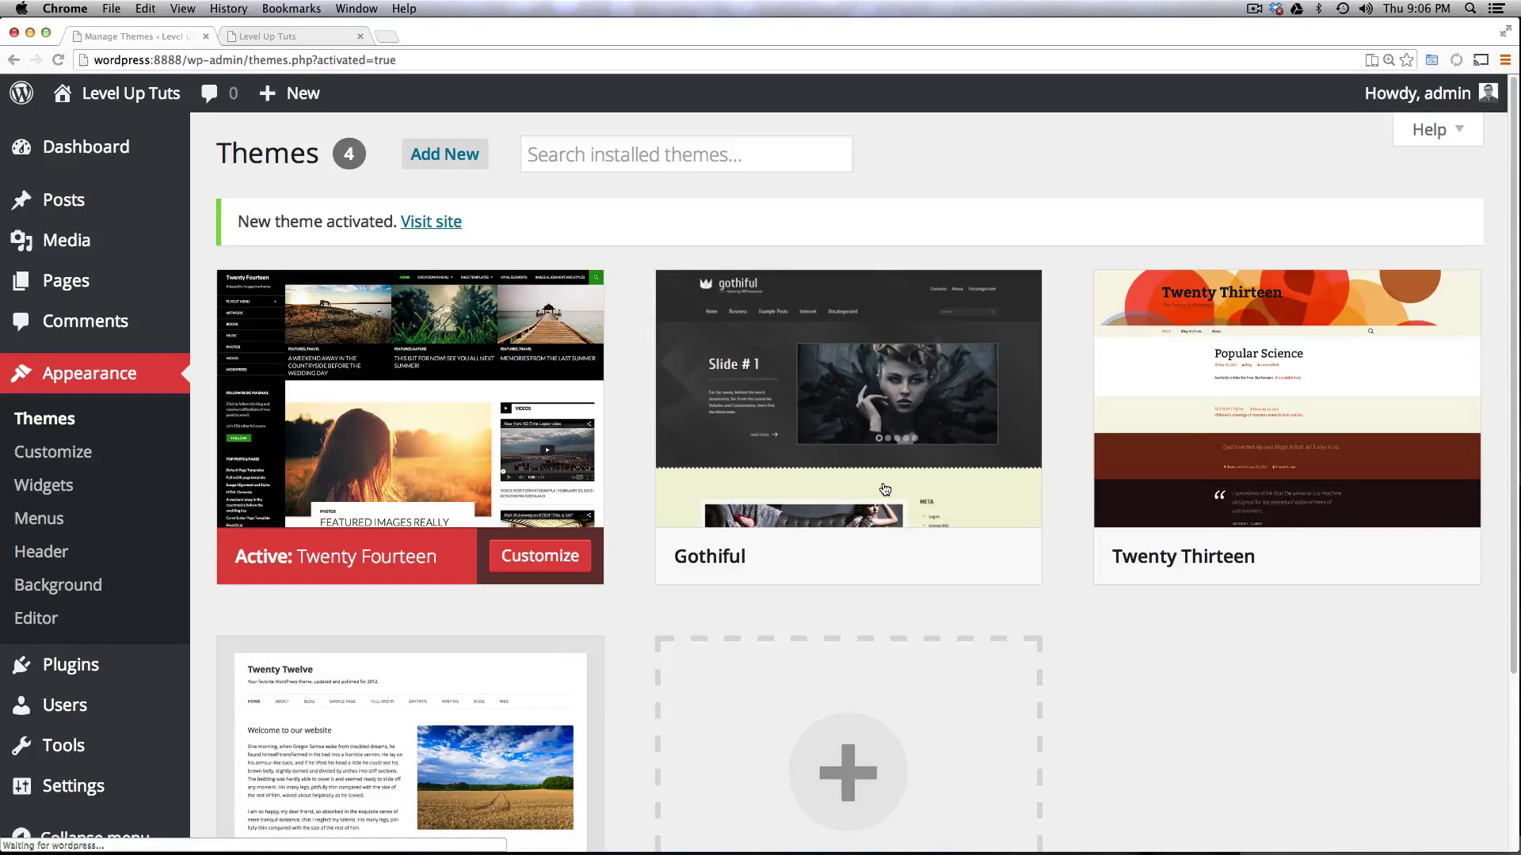
Drag the gothiful folder from themes to the Dock Trash and confirm Empty Trash
key("super+Tab")
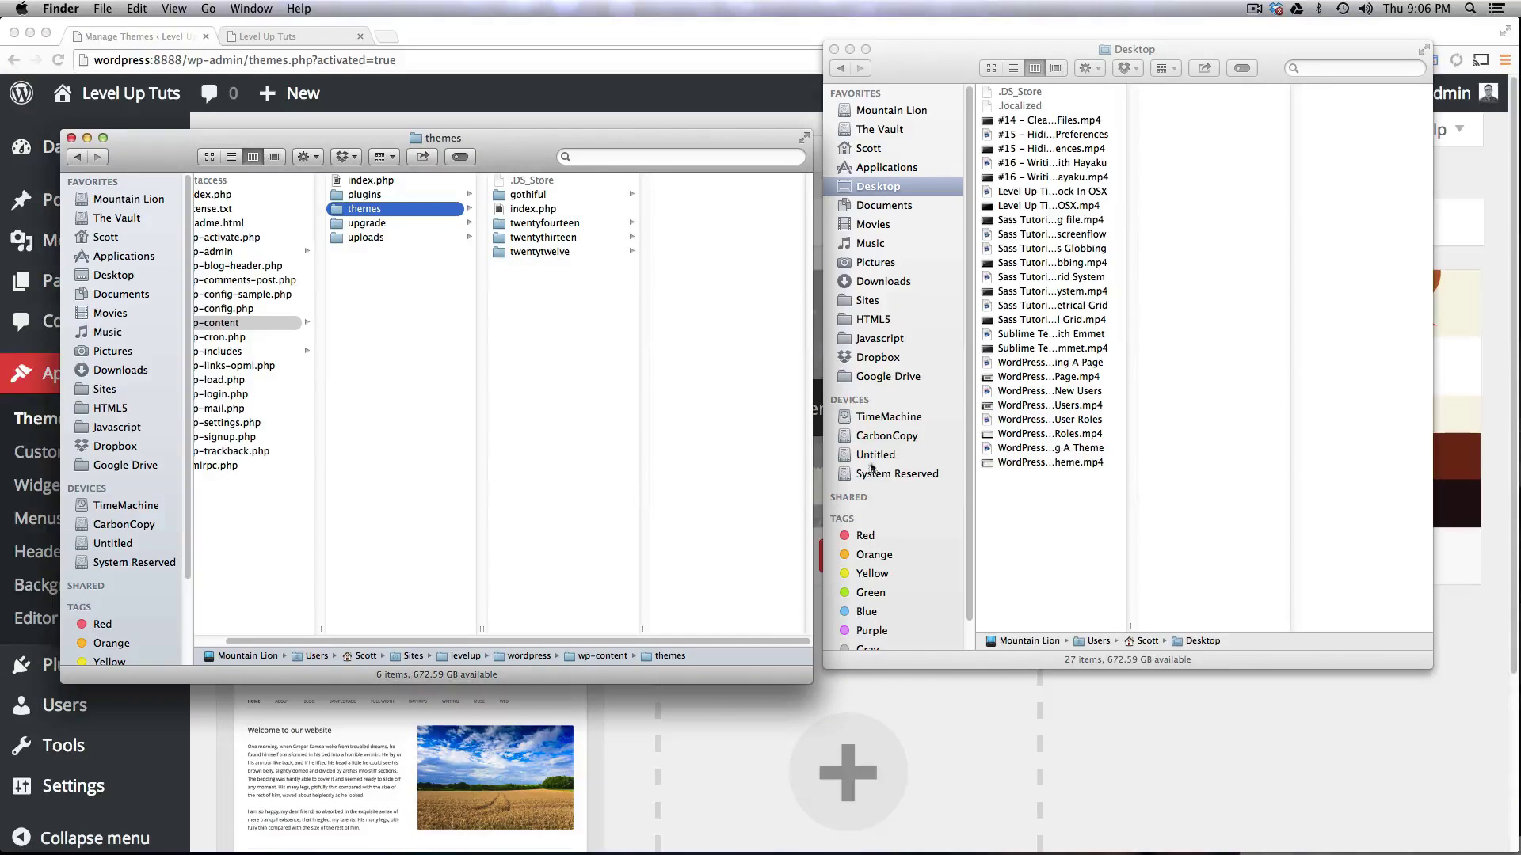
left_click_drag(538, 202, 1322, 835)
right_click(1307, 825)
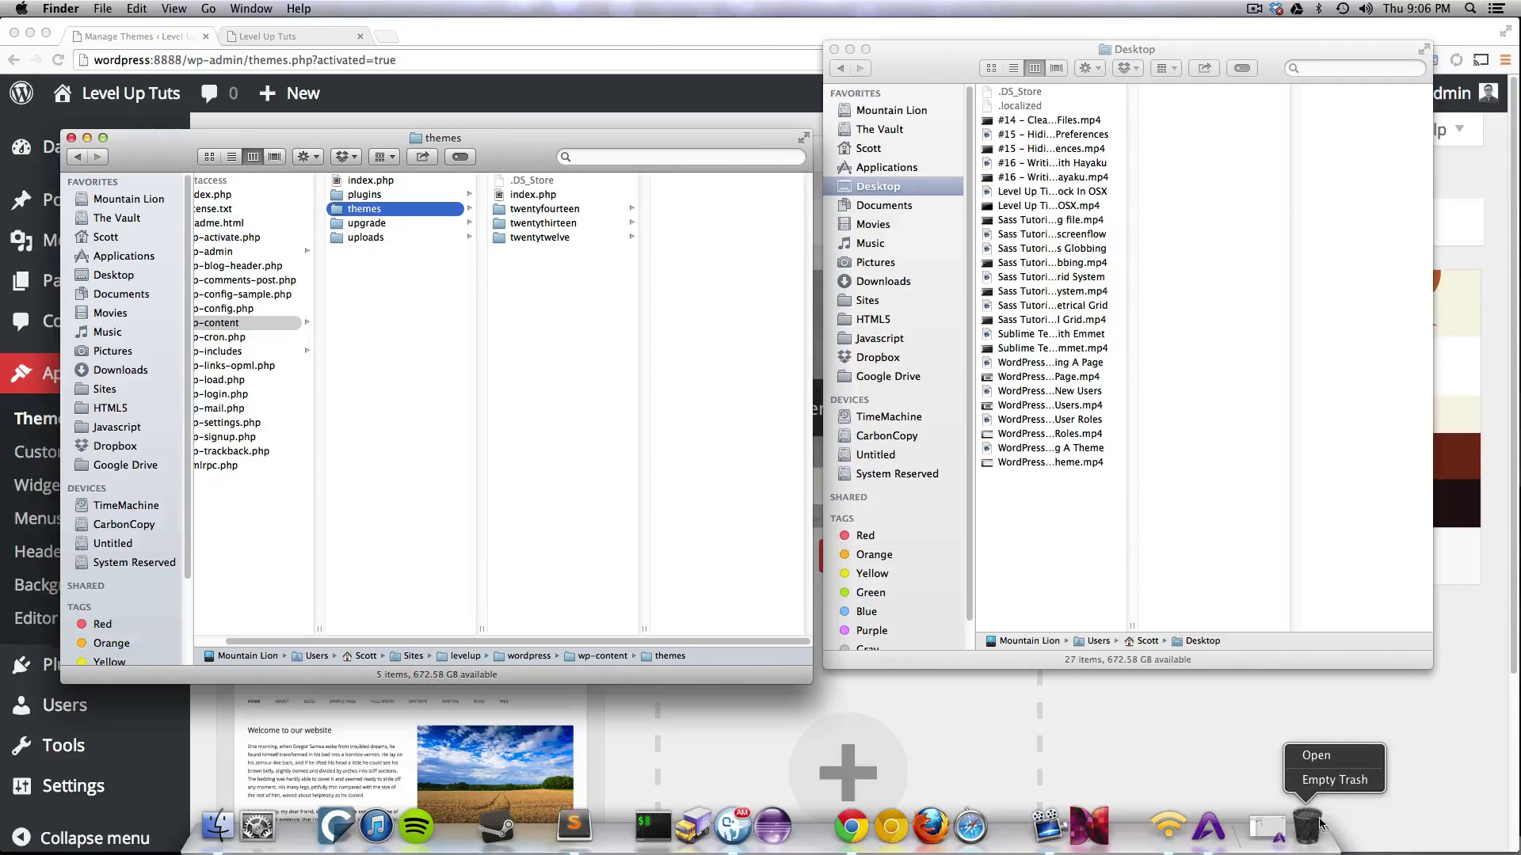
left_click(1308, 786)
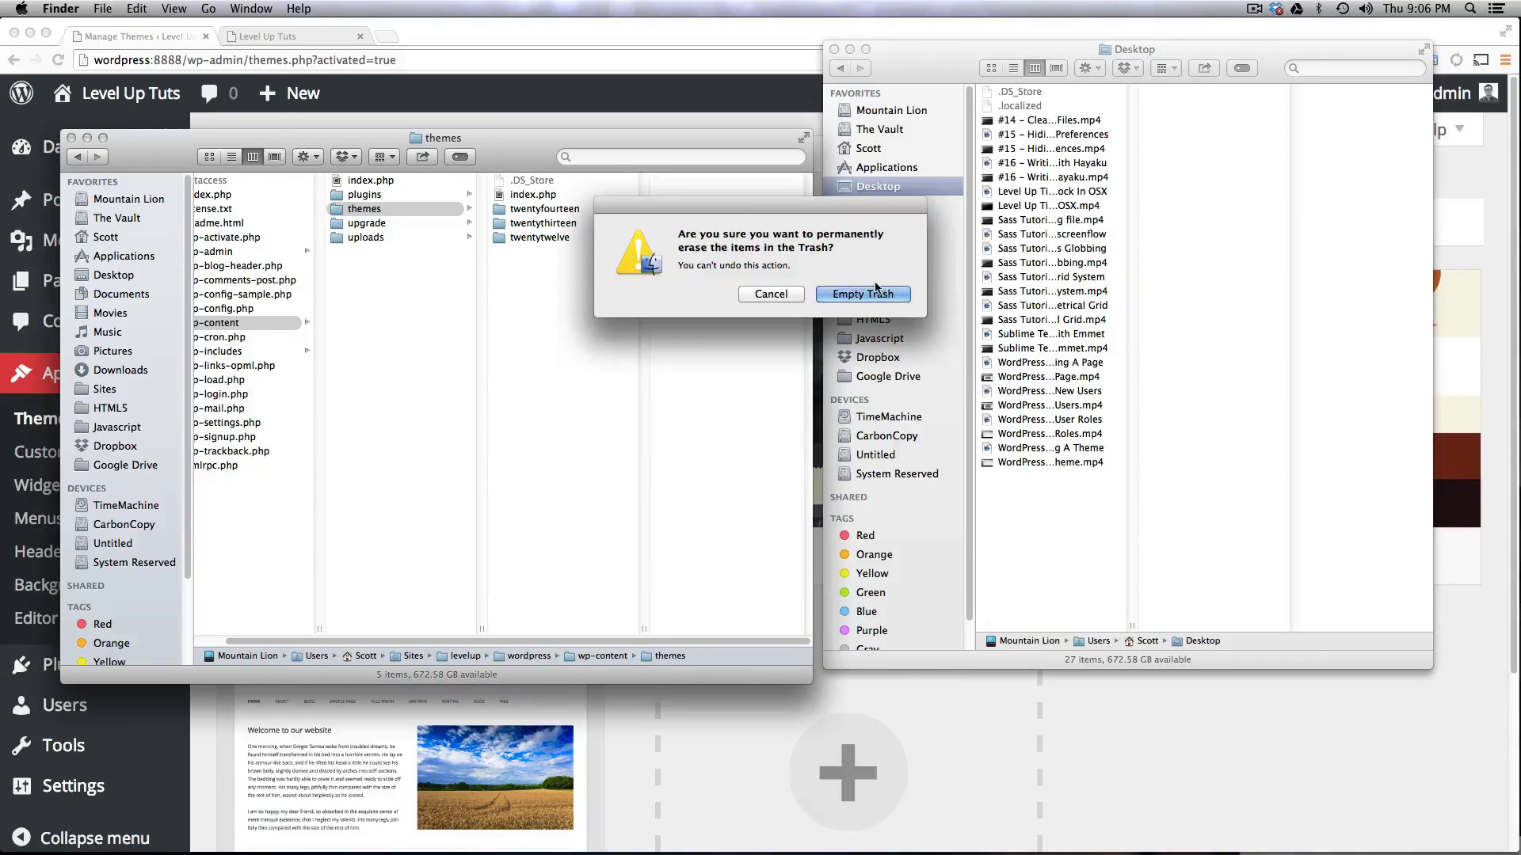
left_click(875, 295)
left_click(799, 99)
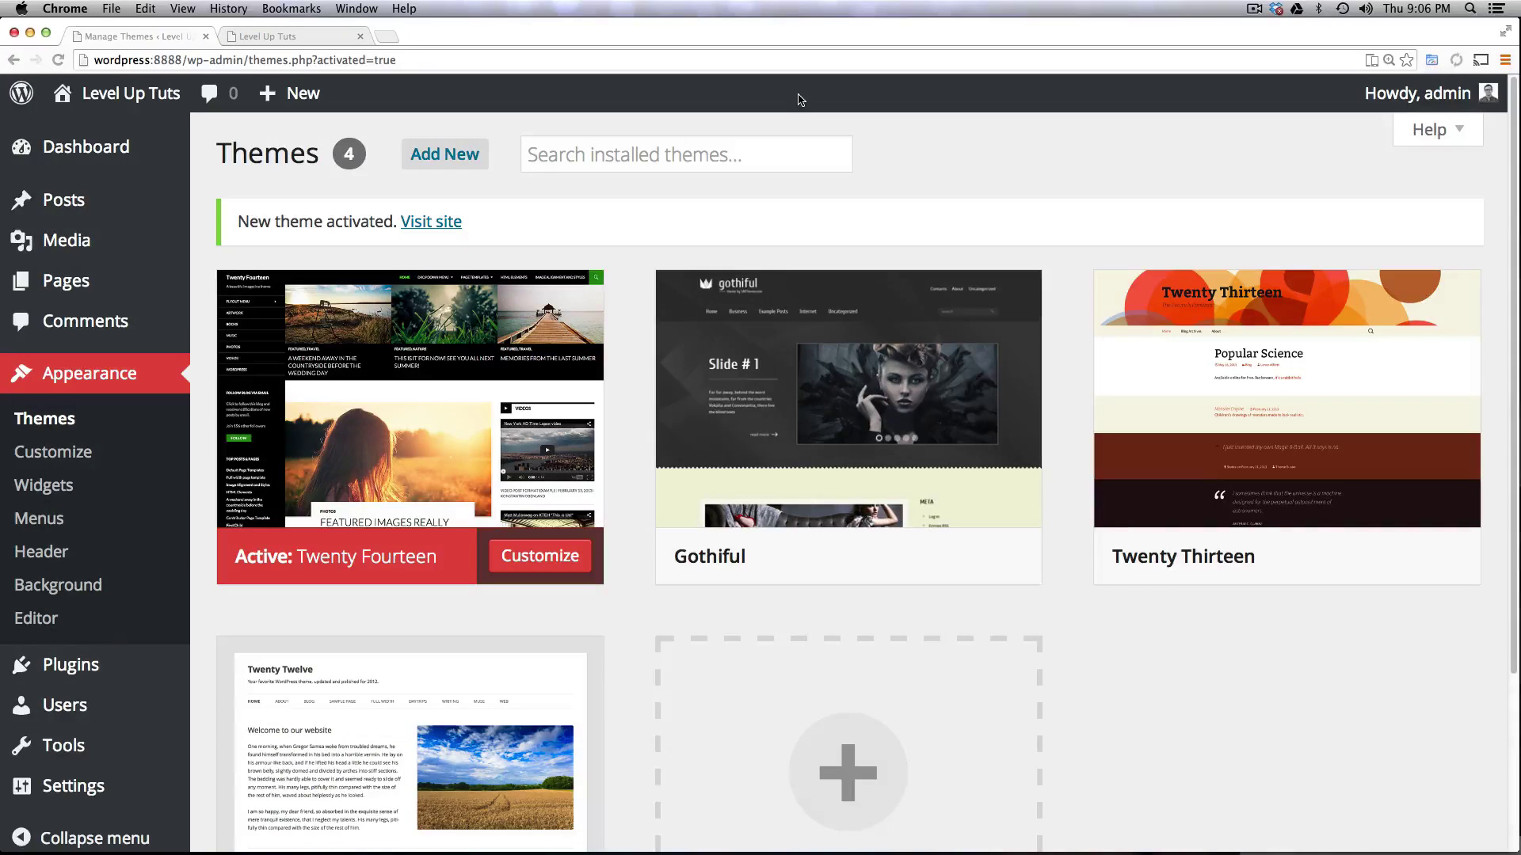